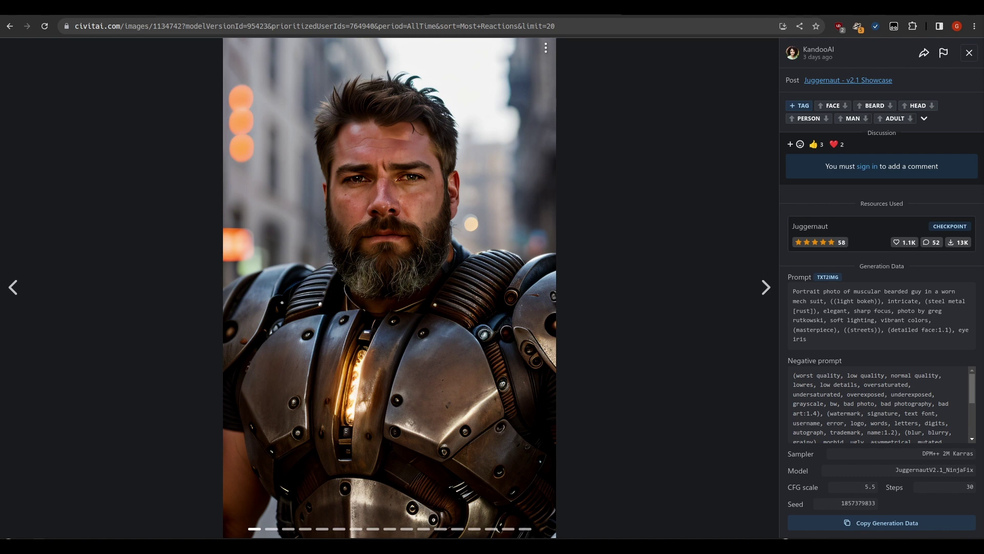
Step: In the cloud notebook workspace, expand stable-diffusion-webui/models/Stable-diffusion and upload the downloaded checkpoint file into that folder
{"action": "left_click", "coordinate": [308, 6]}
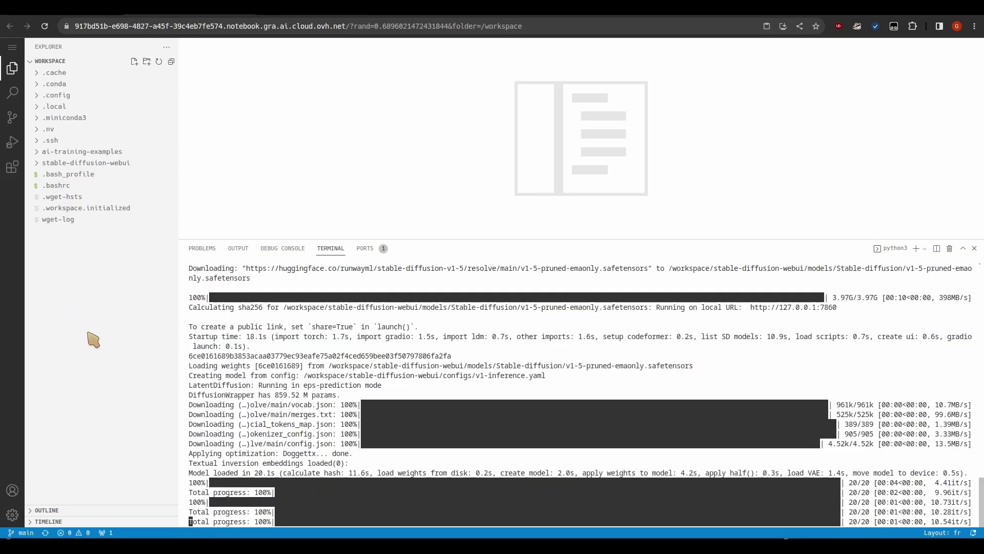
{"action": "left_click", "coordinate": [82, 152]}
{"action": "left_click", "coordinate": [82, 152]}
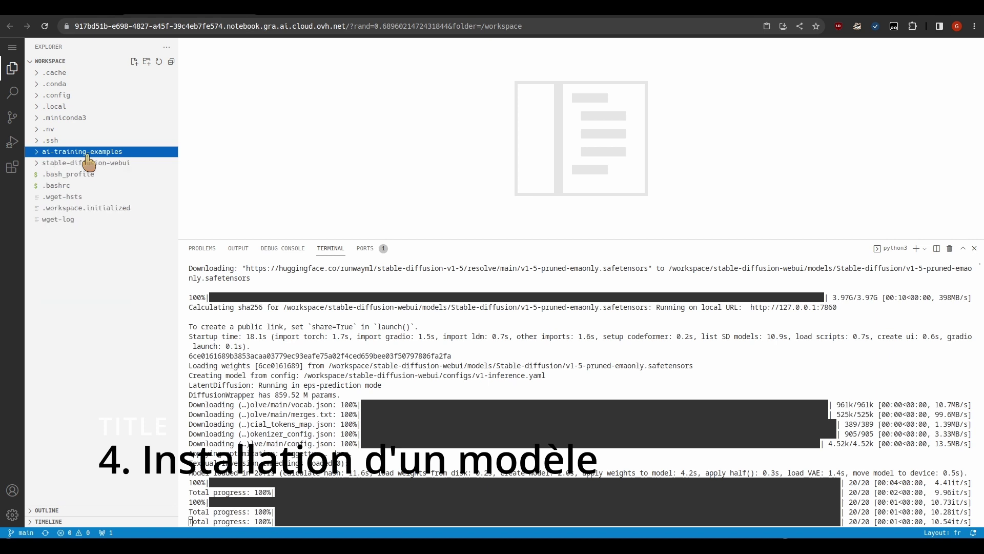
{"action": "left_click", "coordinate": [86, 163]}
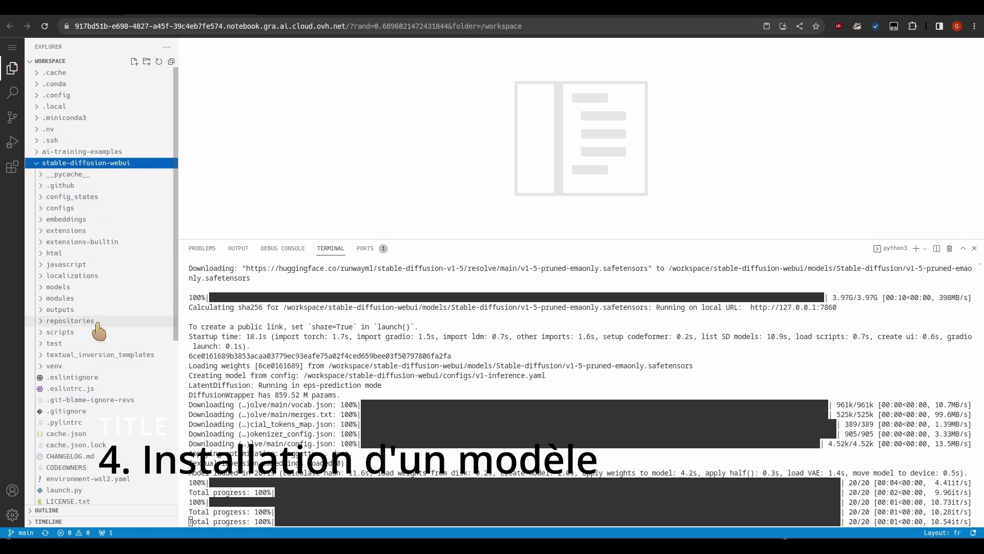
{"action": "left_click", "coordinate": [56, 287]}
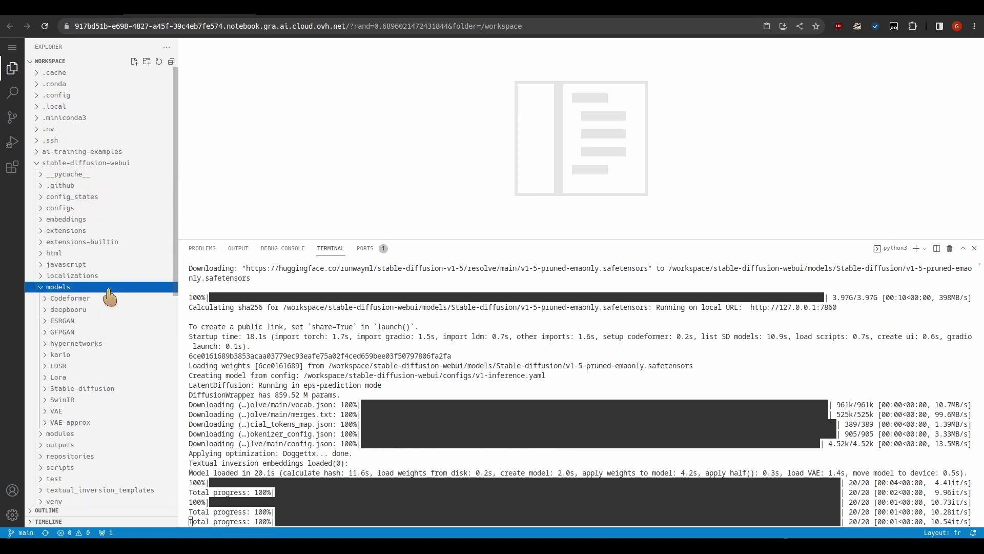
{"action": "left_click", "coordinate": [109, 388]}
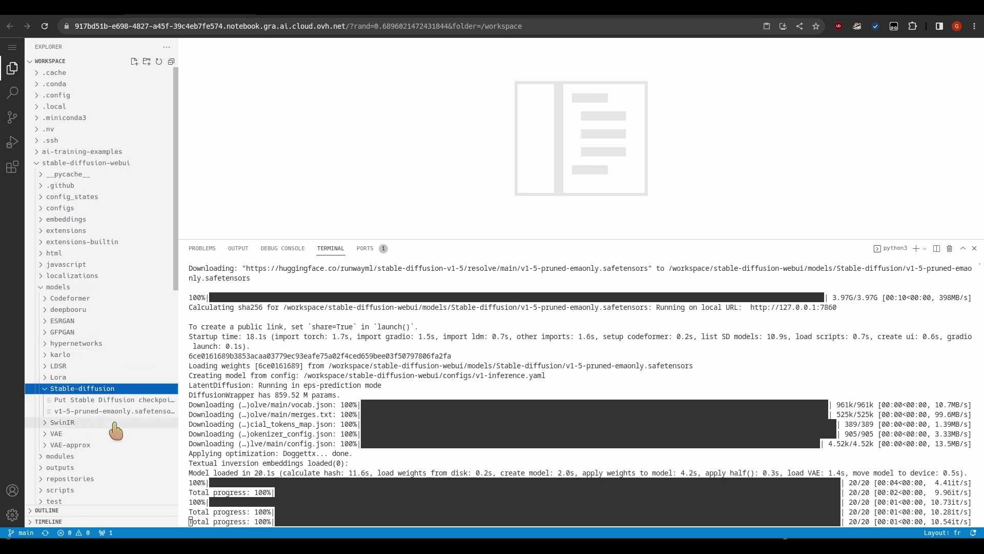
{"action": "left_click_drag", "start_coordinate": [983, 308], "coordinate": [100, 408]}
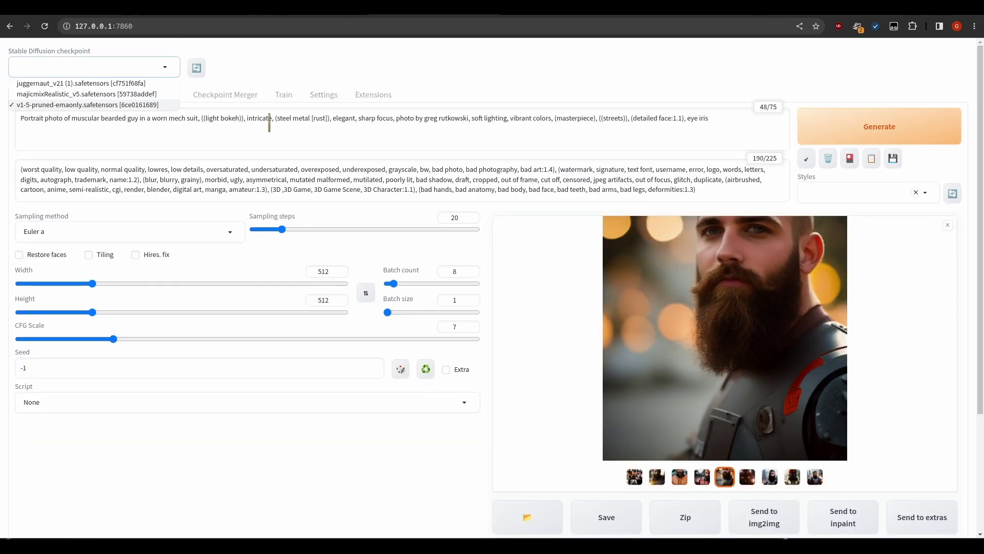
Step: In the Stable Diffusion web UI, refresh the checkpoint list and load juggernaut_v21.safetensors
{"action": "left_click", "coordinate": [64, 104]}
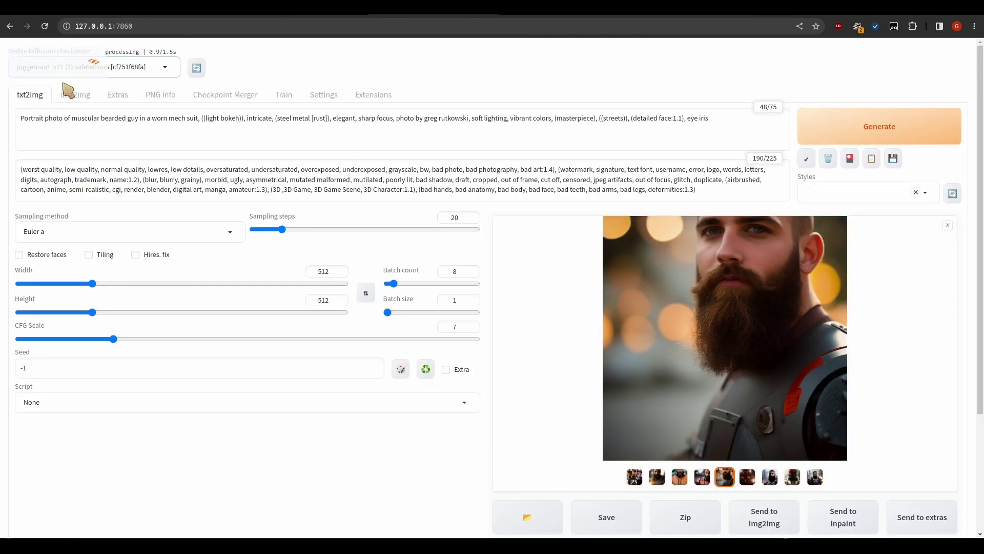
{"action": "left_click", "coordinate": [196, 68]}
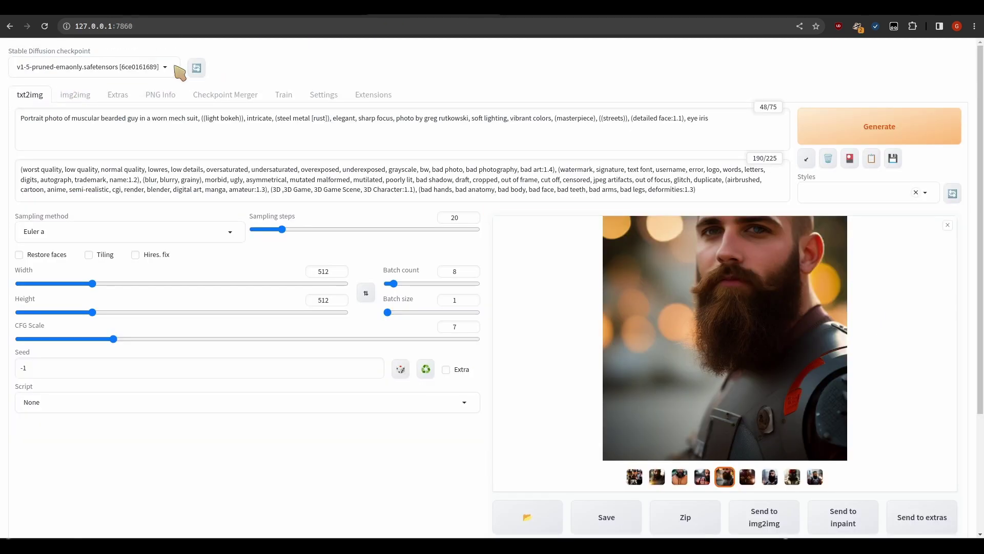
{"action": "left_click", "coordinate": [140, 64]}
{"action": "left_click", "coordinate": [128, 85]}
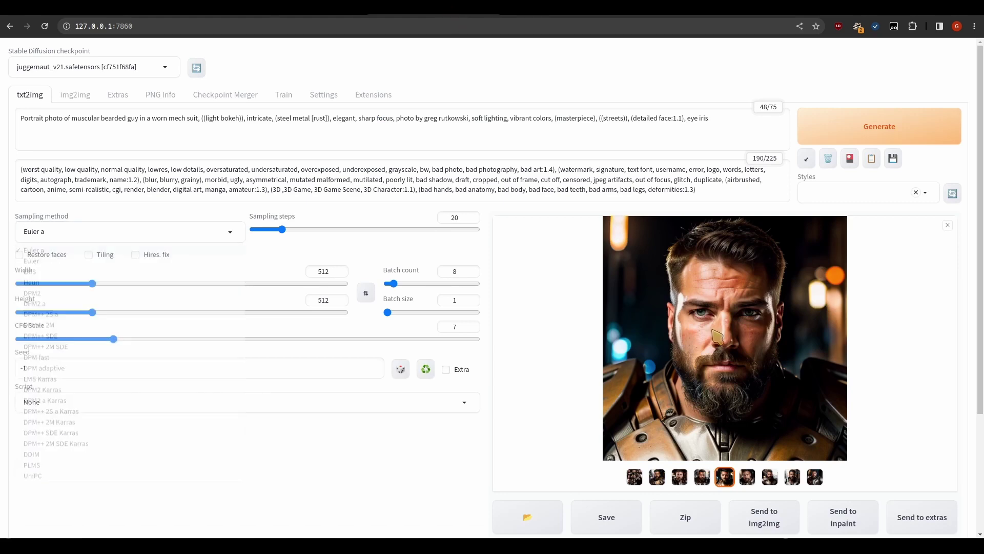
Step: View the generated armored-man portrait enlarged and browse through all images of the batch
{"action": "left_click", "coordinate": [717, 335]}
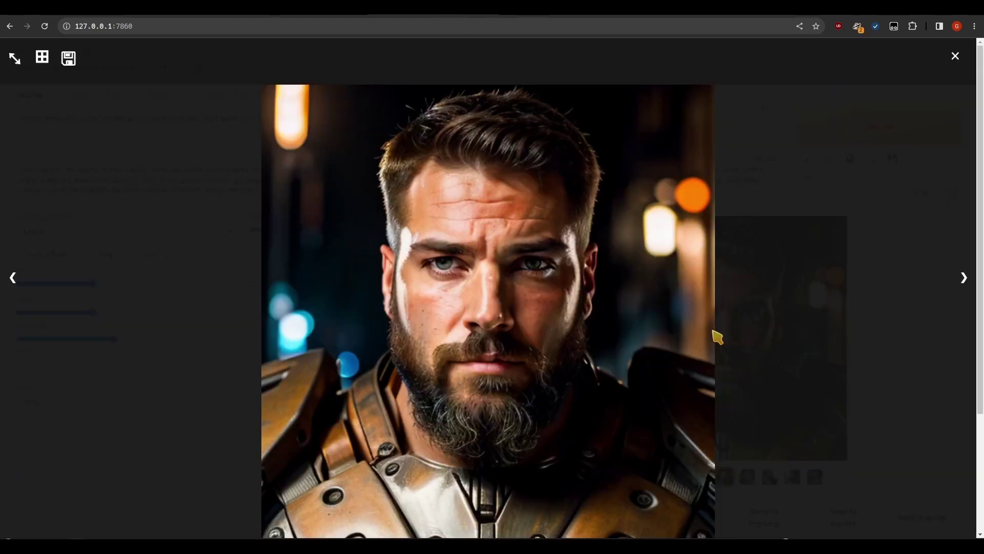
{"action": "key", "text": "Right"}
{"action": "key", "text": "Right"}
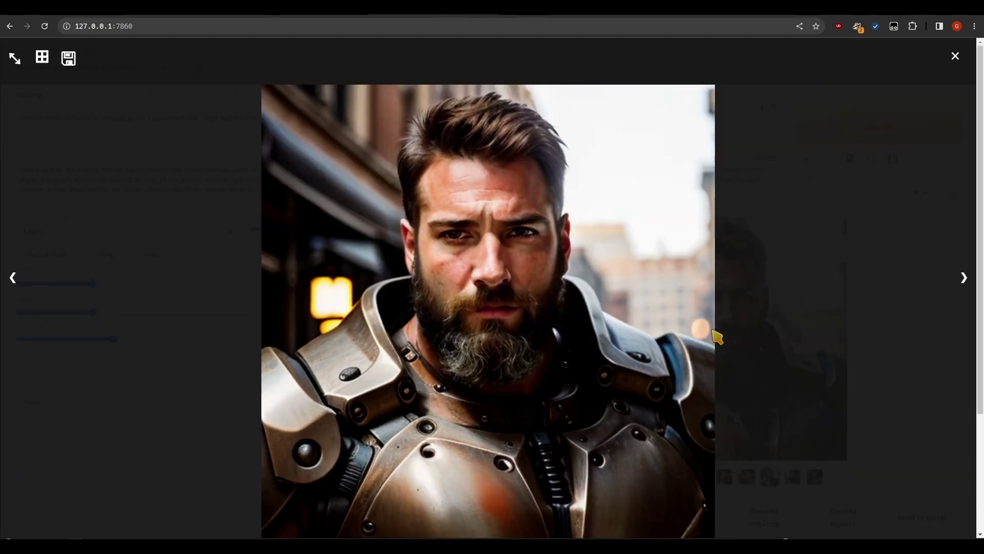
{"action": "key", "text": "Right"}
{"action": "key", "text": "Right"}
{"action": "key", "text": "Right"}
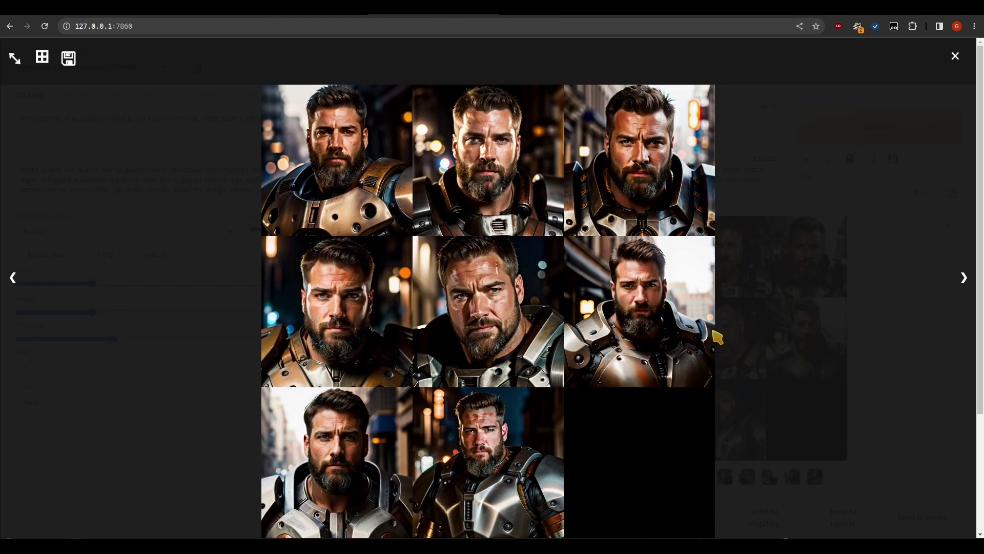
{"action": "key", "text": "Right"}
{"action": "key", "text": "Right"}
{"action": "key", "text": "Right"}
{"action": "key", "text": "Right"}
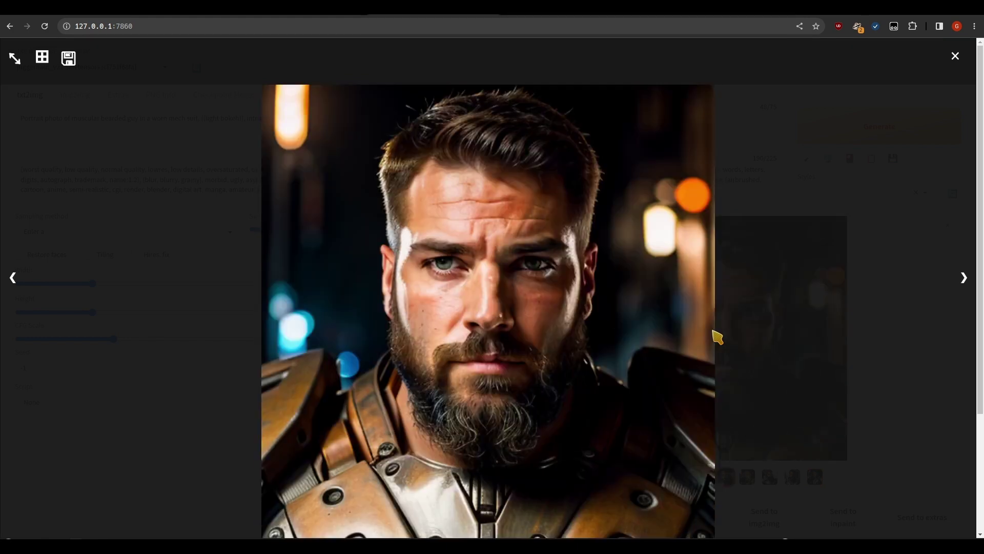
{"action": "key", "text": "Right"}
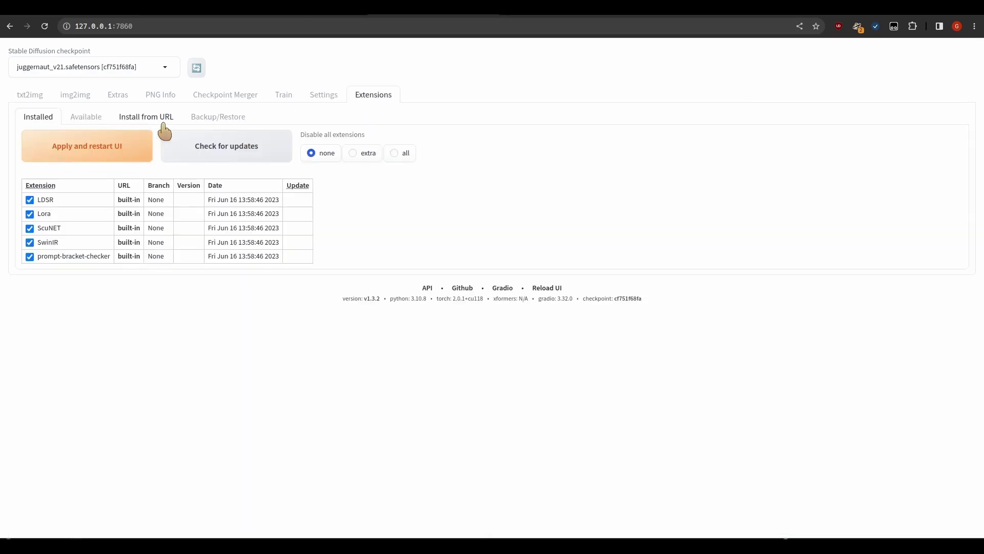
Step: Load the index of available extensions and search it for deforum
{"action": "left_click", "coordinate": [92, 121]}
{"action": "left_click", "coordinate": [97, 148]}
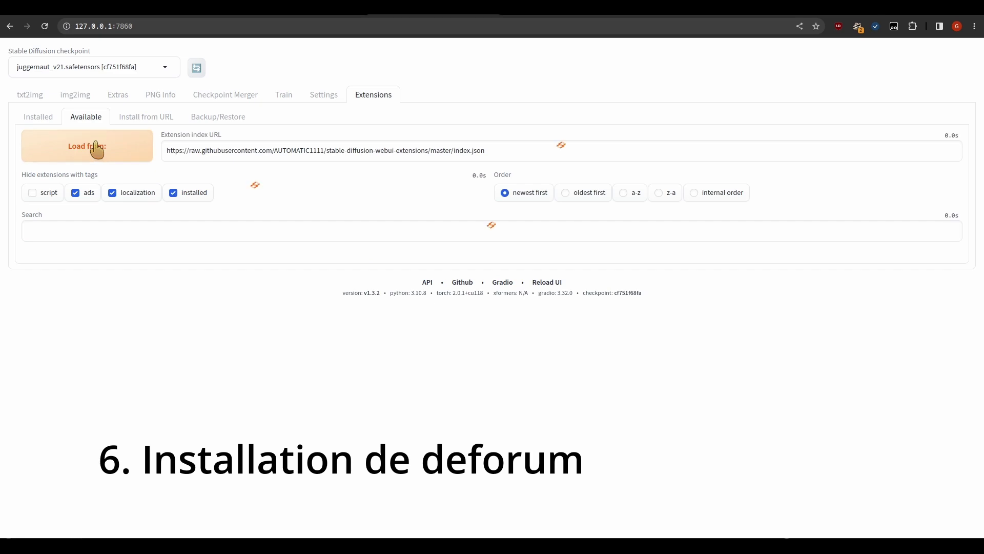
{"action": "scroll", "coordinate": [168, 257], "scroll_direction": "down", "scroll_amount": 5}
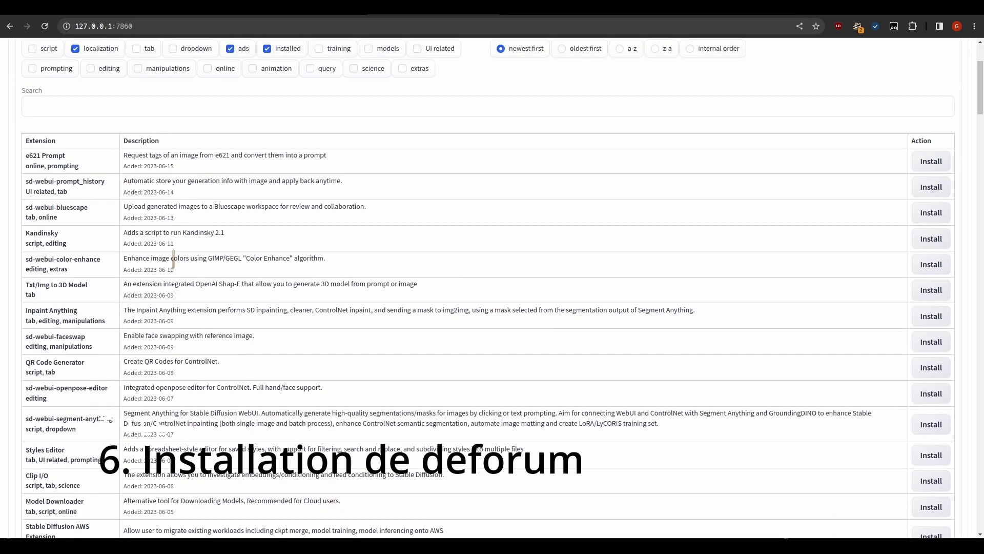
{"action": "scroll", "coordinate": [279, 282], "scroll_direction": "up", "scroll_amount": 5}
{"action": "left_click", "coordinate": [322, 245]}
{"action": "type", "text": "deforum"}
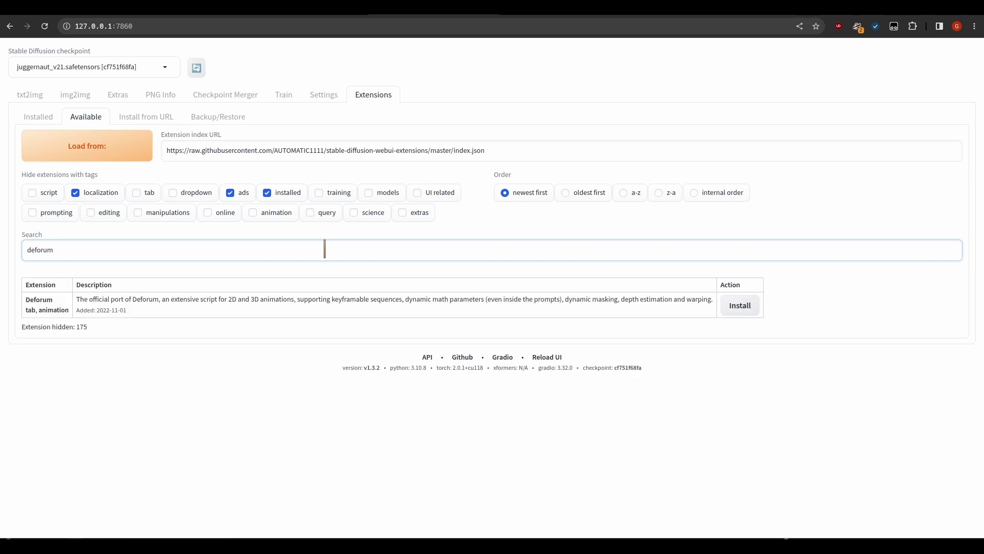
Step: Install the Deforum extension and check the installation progress in the notebook terminal
{"action": "left_click", "coordinate": [731, 308]}
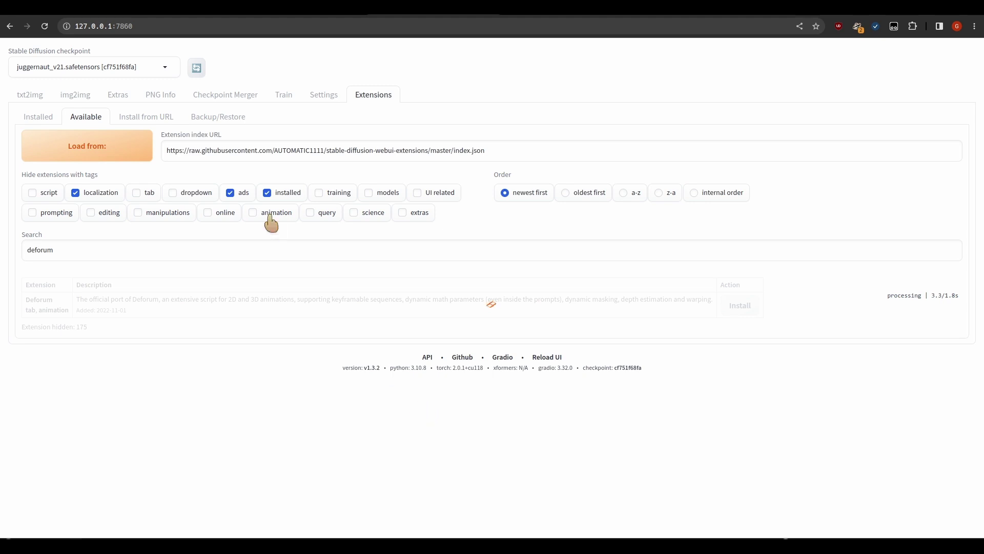
{"action": "left_click", "coordinate": [249, 8]}
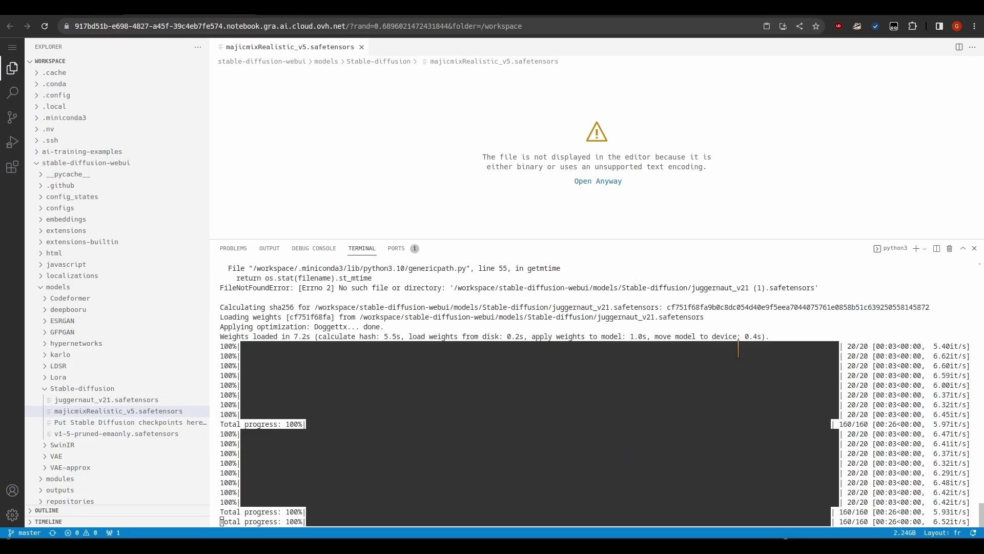
{"action": "left_click", "coordinate": [411, 9]}
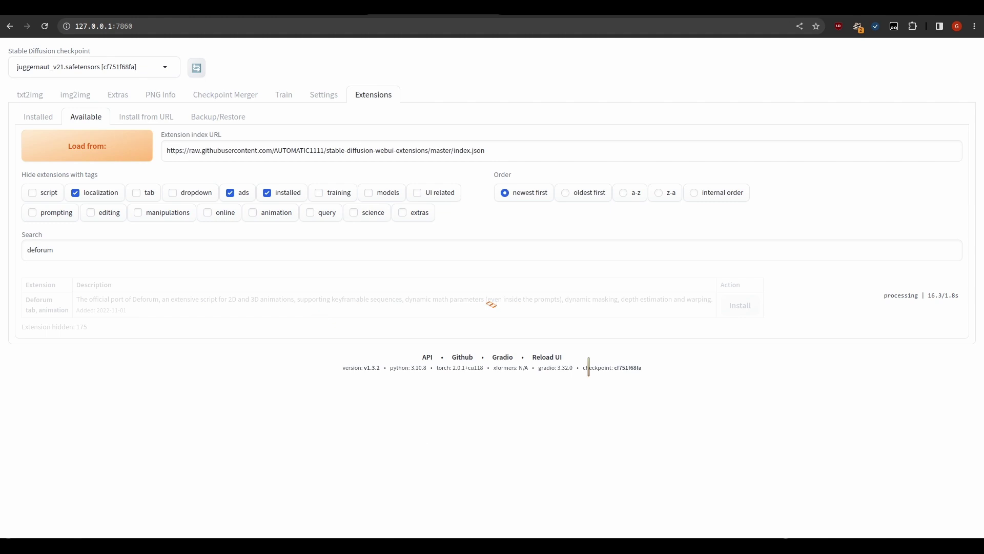
Step: Apply the installed extension by restarting the UI, and check the restart in the notebook terminal
{"action": "left_click", "coordinate": [38, 116]}
{"action": "left_click", "coordinate": [51, 145]}
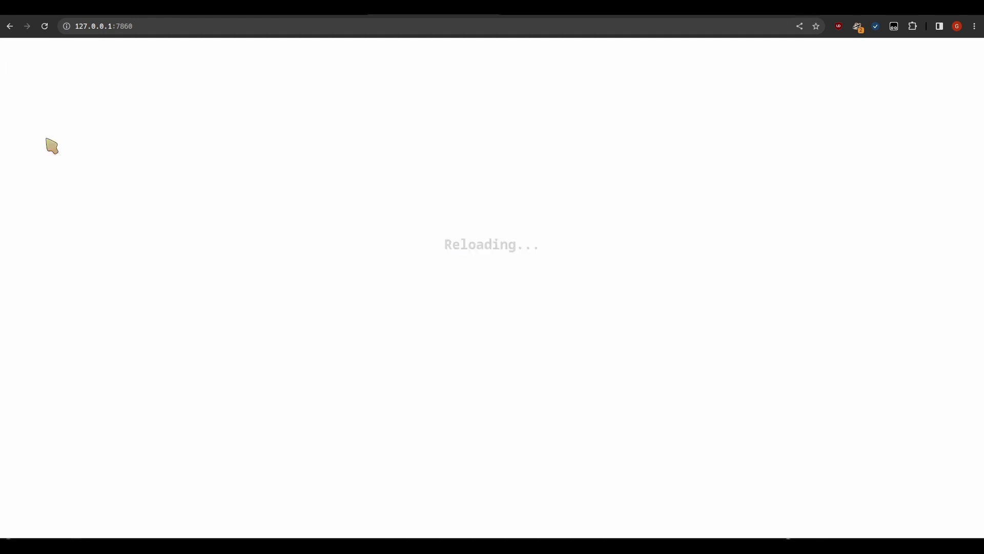
{"action": "left_click", "coordinate": [200, 9]}
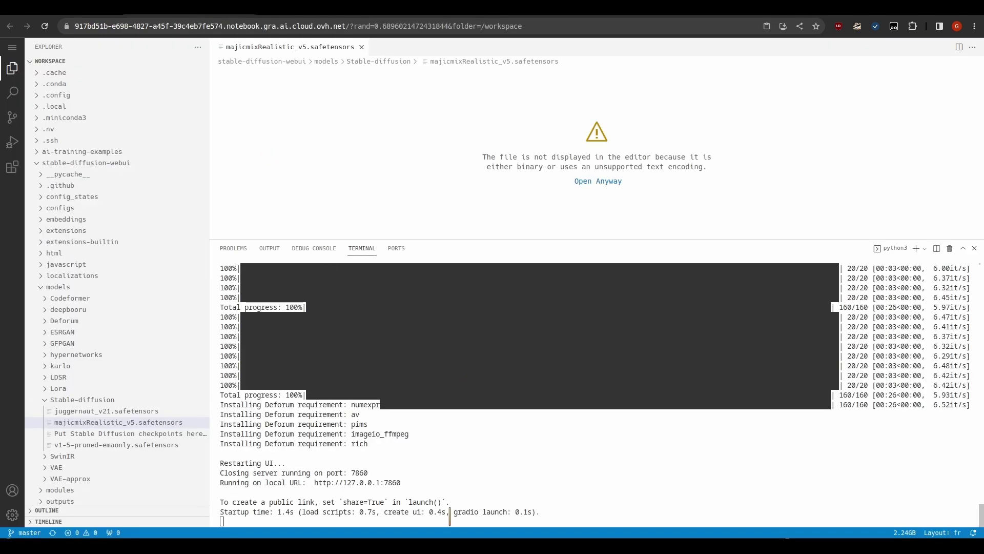
{"action": "left_click", "coordinate": [405, 9]}
Step: In Deforum's keyframe motion settings, set the Zoom schedule to 0: (0.9975+0.002*sin(1.25*3.14*t/30))
{"action": "left_click", "coordinate": [324, 94]}
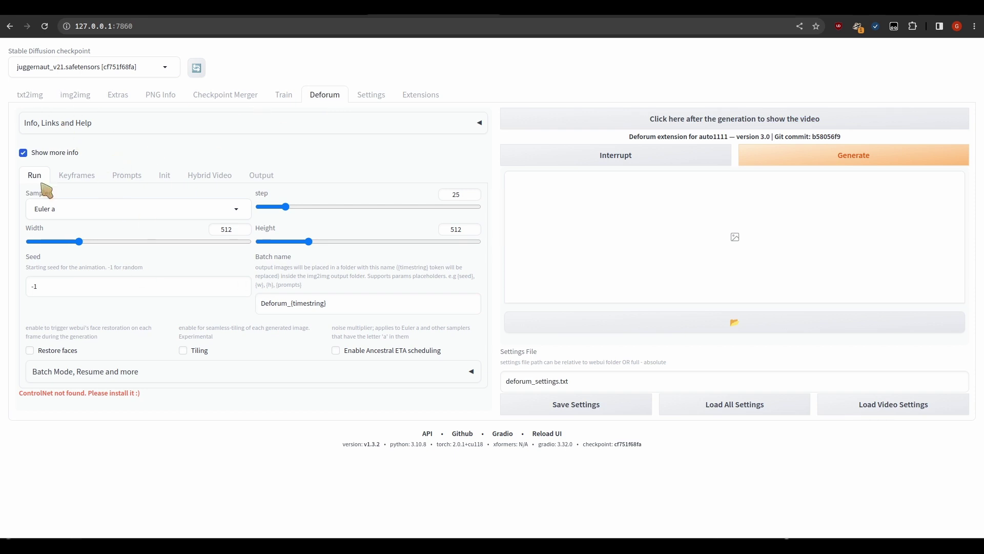
{"action": "left_click", "coordinate": [15, 98]}
{"action": "left_click", "coordinate": [323, 97]}
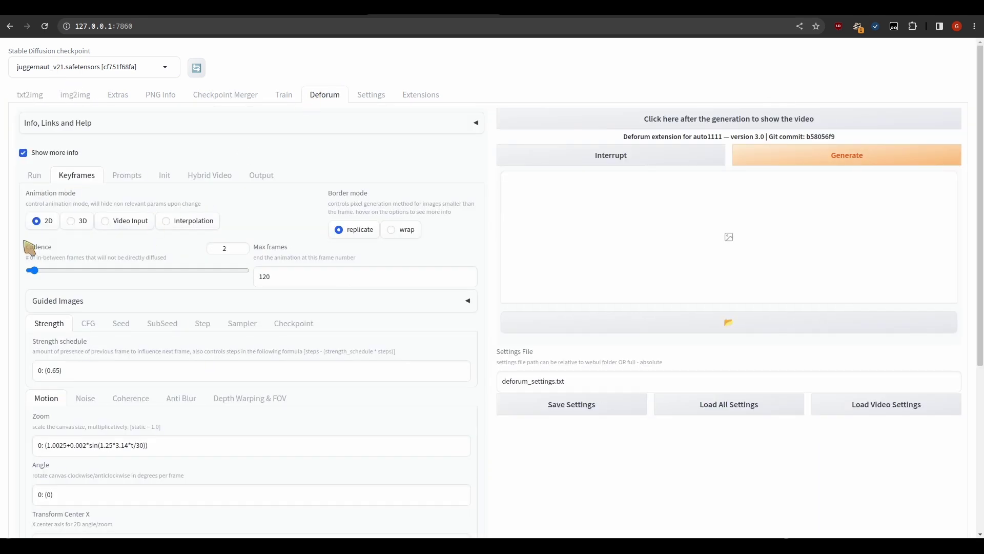
{"action": "scroll", "coordinate": [339, 254], "scroll_direction": "down", "scroll_amount": 1}
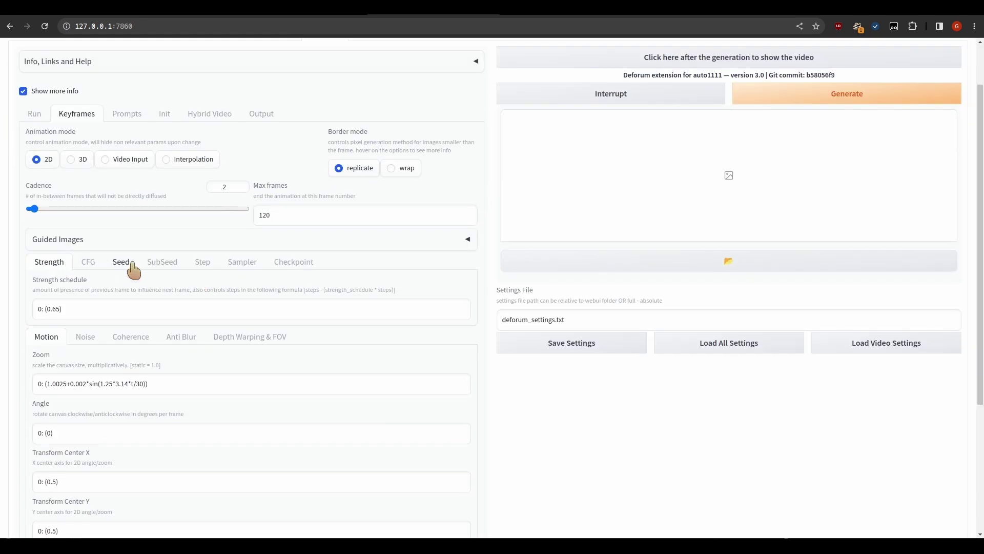
{"action": "left_click", "coordinate": [51, 382]}
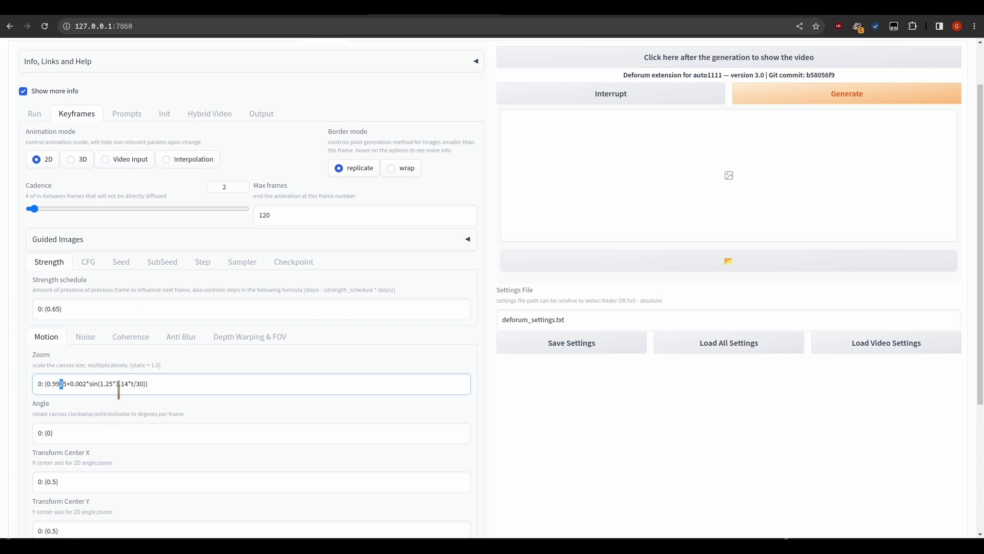
{"action": "scroll", "coordinate": [199, 380], "scroll_direction": "down", "scroll_amount": 4}
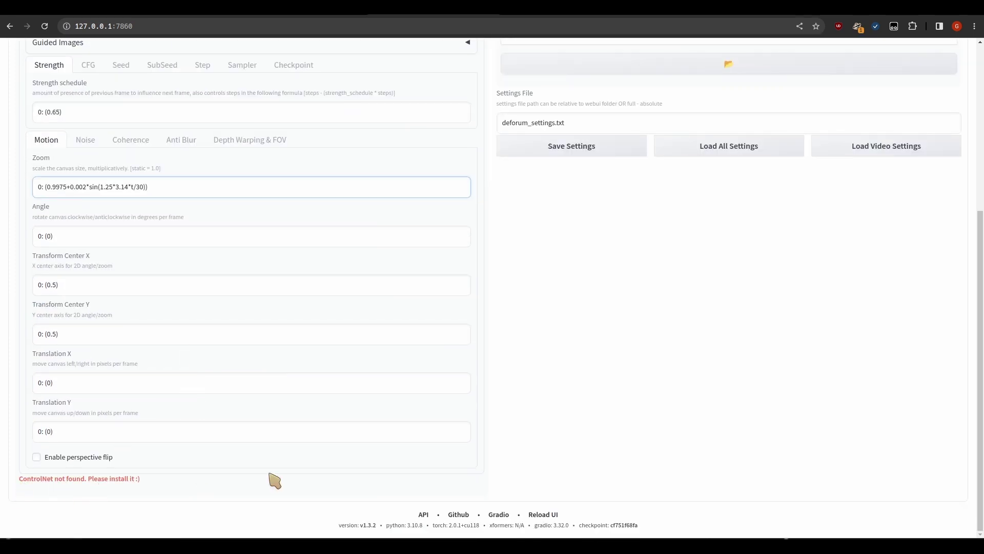
Step: Copy the full prompt of the Juggernaut showcase image on Civitai into Deforum's positive prompt
{"action": "scroll", "coordinate": [122, 252], "scroll_direction": "up", "scroll_amount": 5}
{"action": "left_click", "coordinate": [126, 175]}
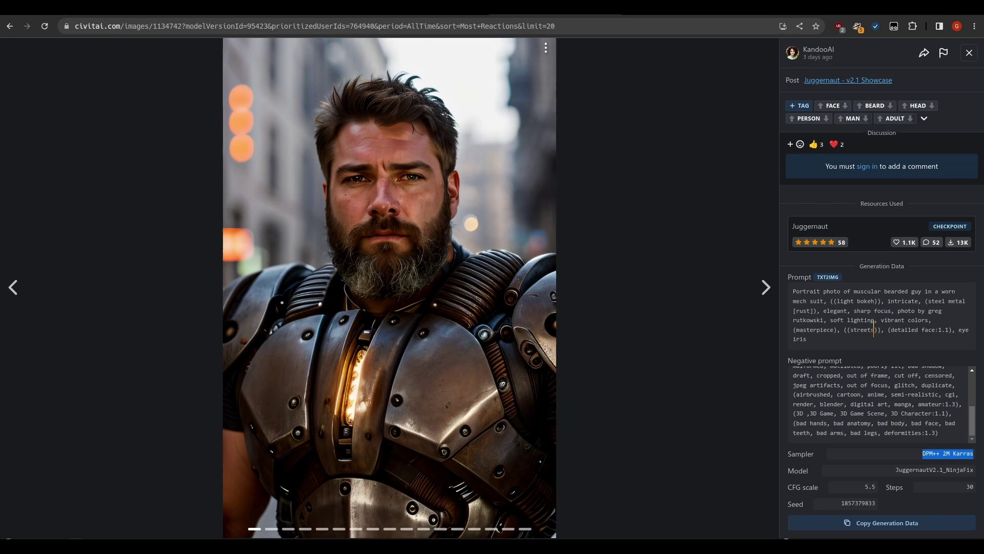
{"action": "left_click_drag", "start_coordinate": [820, 341], "coordinate": [800, 291]}
{"action": "key", "text": "ctrl+c"}
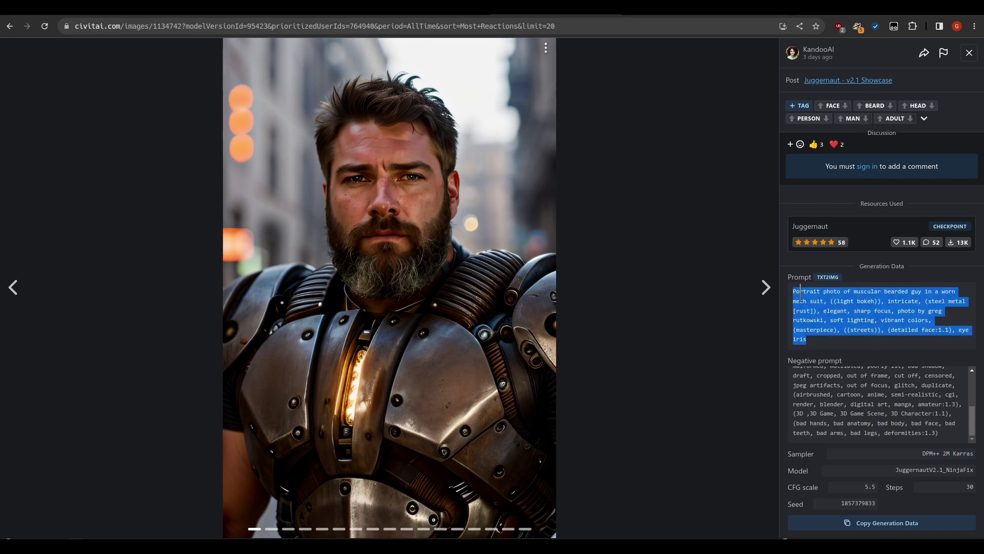
{"action": "left_click", "coordinate": [403, 13]}
{"action": "left_click", "coordinate": [251, 11]}
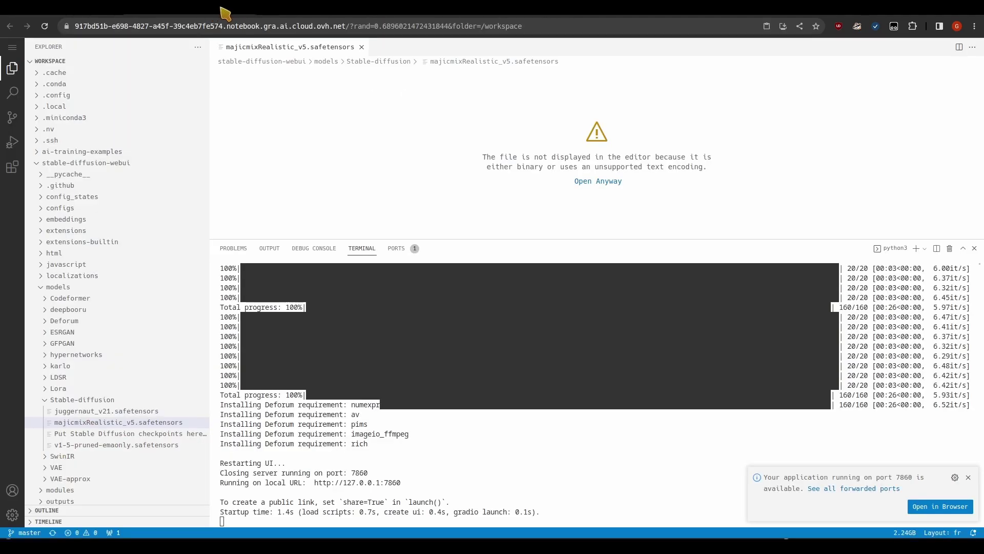
{"action": "left_click", "coordinate": [308, 13]}
{"action": "left_click", "coordinate": [92, 357]}
{"action": "key", "text": "ctrl+v"}
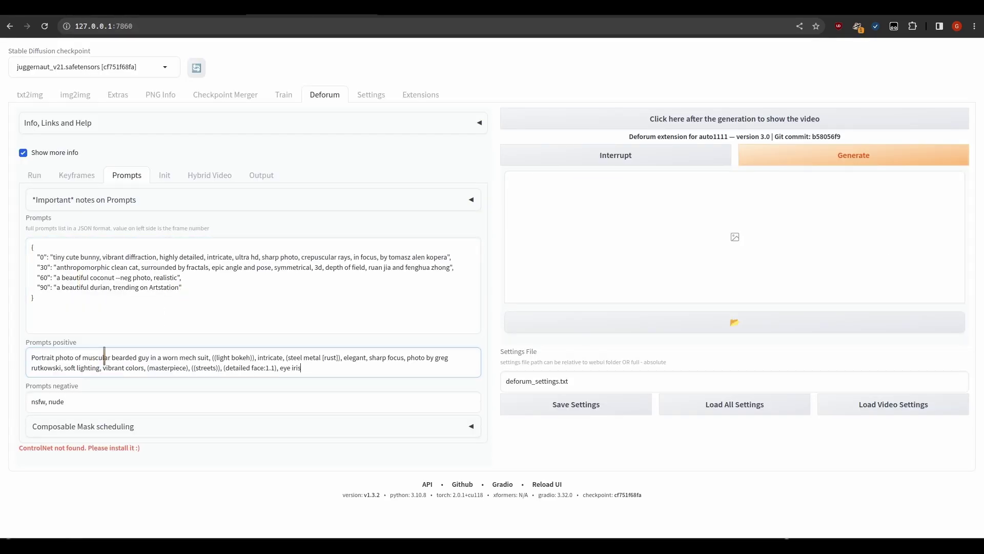
Step: Replace Deforum's negative prompt with the negative prompt copied from the Civitai showcase image
{"action": "left_click", "coordinate": [433, 9]}
{"action": "left_click_drag", "start_coordinate": [953, 436], "coordinate": [804, 371]}
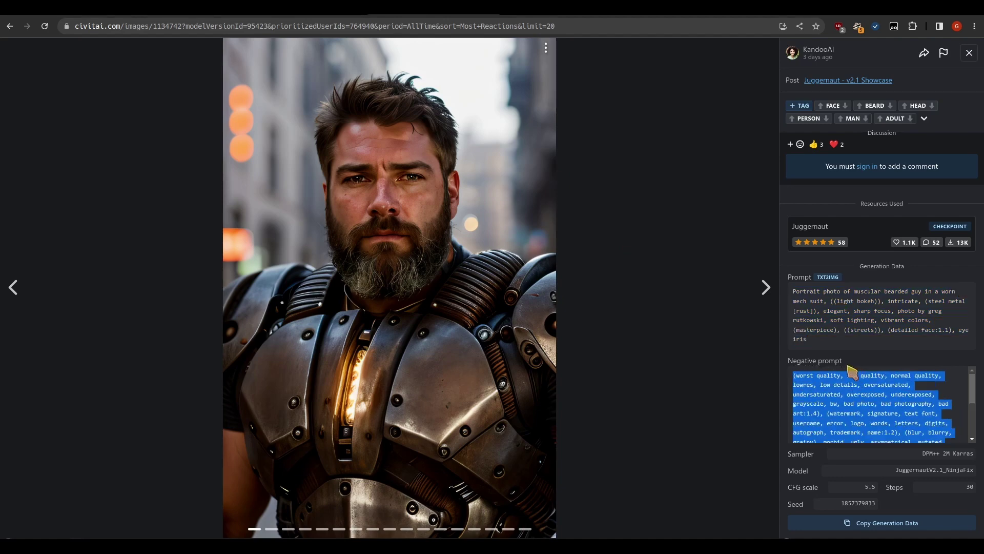
{"action": "left_click", "coordinate": [307, 8]}
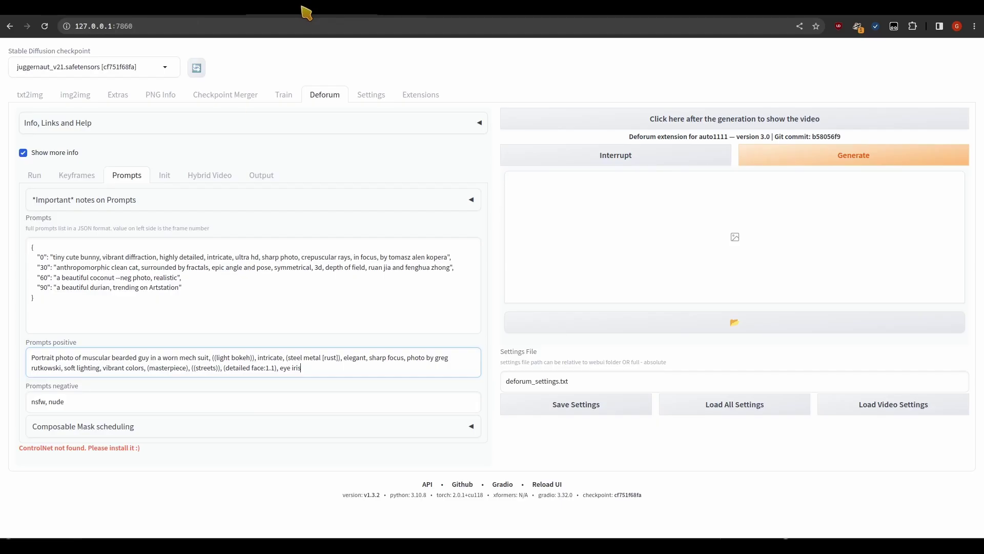
{"action": "left_click", "coordinate": [101, 395]}
{"action": "key", "text": "ctrl+a"}
{"action": "type", "text": "(worst quality, low quality, normal quality, lowres, low details, oversaturated, undersaturated, overexposed, underexposed, grayscale, bw, bad photo, bad photography, bad art:1.4), (watermark, signature, text font, username, error, logo, words, letters, digits, autograph, trademark, name:1.2), (blur, blurry, grainy), morbid, ugly, asymmetrical, mutated malformed, mutilated, poorly lit, bad shadow, draft, cropped, out of frame, cut off, censored, jpeg artifacts, out of focus, glitch, duplicate, (airbrushed, cartoon, anime, semi-realistic, cgi, render, blender, digital art, manga, amateur:1.3), (3D ,3D Game, 3D Game Scene, 3D Character:1.1), (bad hands, bad anatomy, bad body, bad face, bad teeth, bad arms, bad legs, deformities:1.3)"}
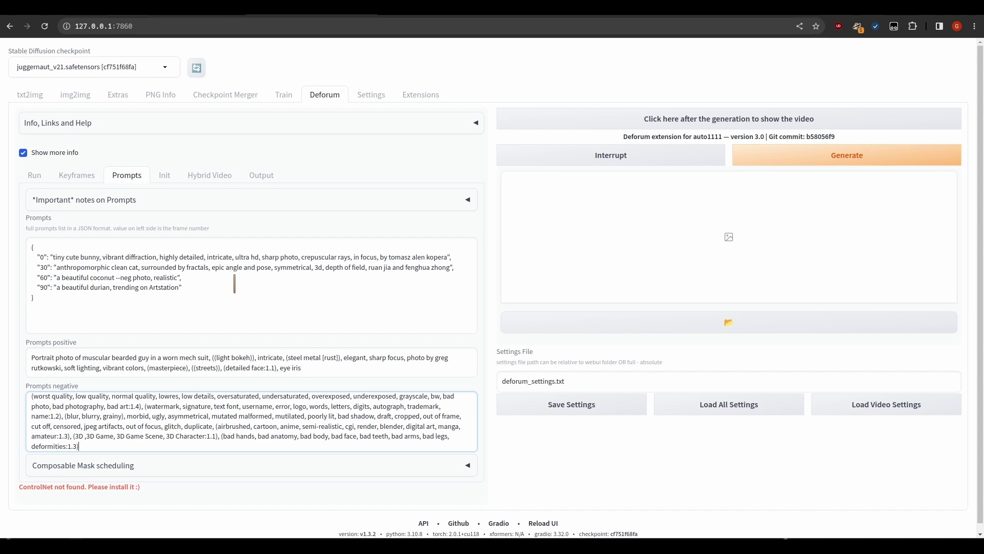
{"action": "left_click", "coordinate": [440, 251]}
{"action": "key", "text": "ctrl+shift+Left"}
{"action": "key", "text": "ctrl+shift+Left"}
{"action": "key", "text": "ctrl+shift+Left"}
{"action": "key", "text": "ctrl+shift+Left"}
{"action": "key", "text": "ctrl+shift+Left"}
{"action": "key", "text": "ctrl+shift+Left"}
{"action": "key", "text": "ctrl+shift+Left"}
{"action": "key", "text": "ctrl+shift+Left"}
{"action": "key", "text": "ctrl+shift+Left"}
{"action": "key", "text": "ctrl+shift+Left"}
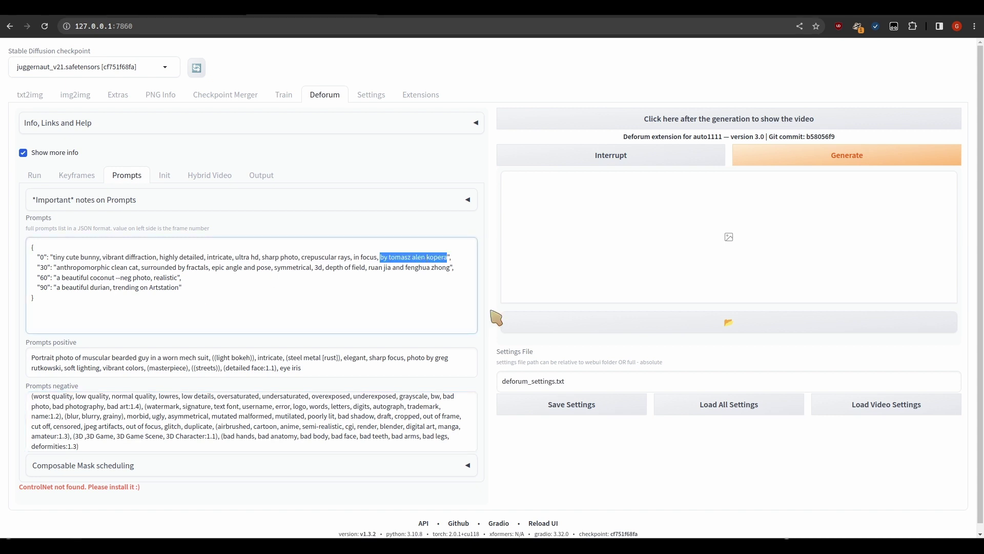
{"action": "key", "text": "ctrl+shift+Left"}
{"action": "key", "text": "ctrl+shift+Left"}
{"action": "key", "text": "ctrl+shift+Left"}
{"action": "key", "text": "ctrl+shift+Left"}
{"action": "key", "text": "ctrl+shift+Left"}
{"action": "key", "text": "ctrl+shift+Left"}
{"action": "key", "text": "ctrl+shift+Left"}
{"action": "key", "text": "ctrl+shift+Left"}
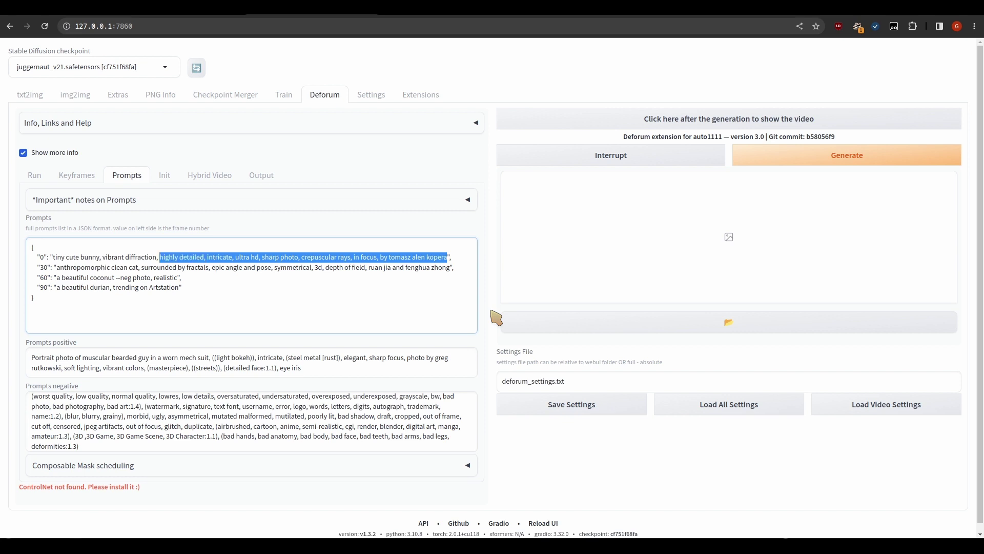
{"action": "left_click", "coordinate": [491, 310]}
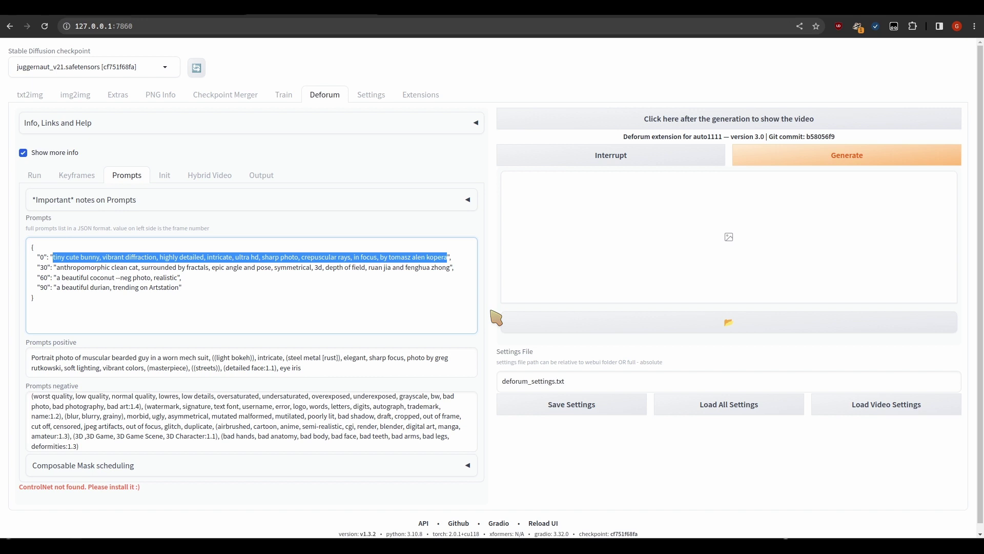
Step: Replace the frame 0 prompt with the positive prompt's opening phrase "Portrait photo of muscular bearded guy in a worn mech suit,"
{"action": "left_click_drag", "start_coordinate": [210, 357], "coordinate": [15, 365]}
{"action": "key", "text": "ctrl+c"}
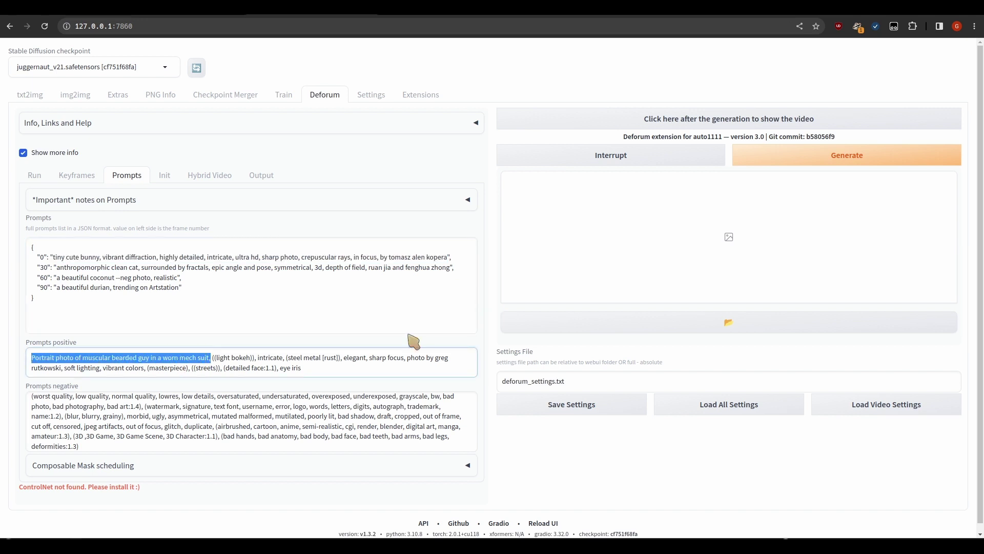
{"action": "left_click", "coordinate": [448, 256]}
{"action": "left_click", "coordinate": [52, 257], "text": "shift"}
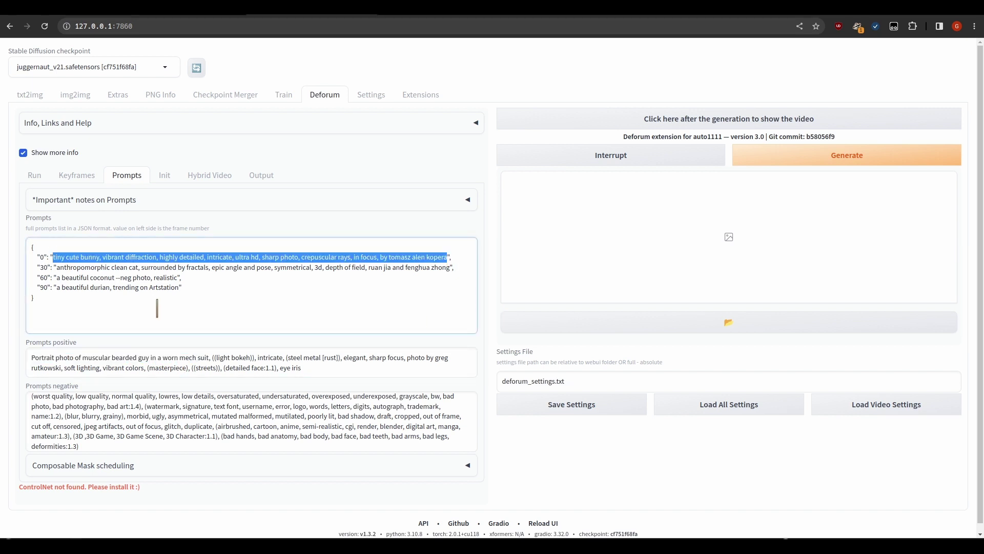
{"action": "key", "text": "ctrl+v"}
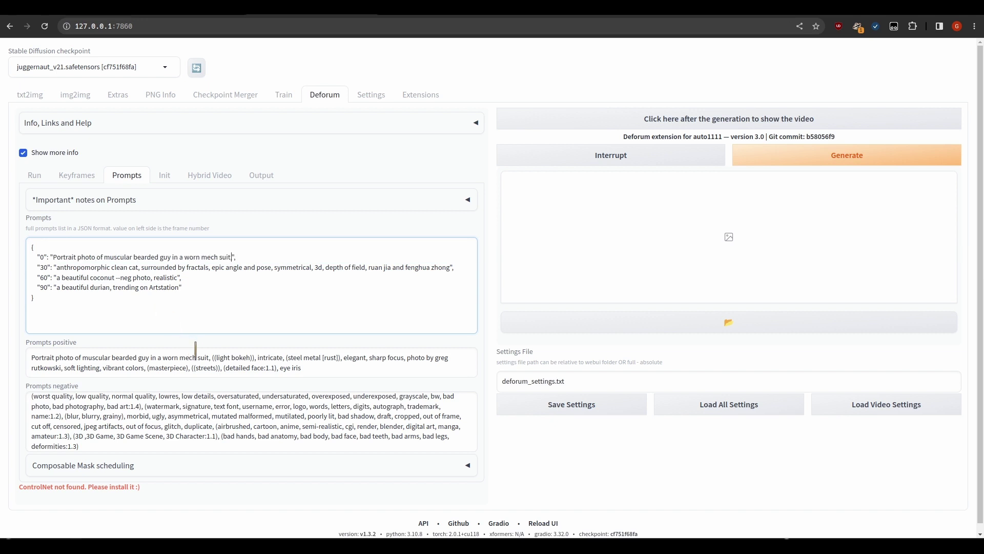
Step: Copy "Portrait photo of muscular bearded guy in a worn mech suit" and remove it with its comma from the positive prompt
{"action": "left_click", "coordinate": [210, 357]}
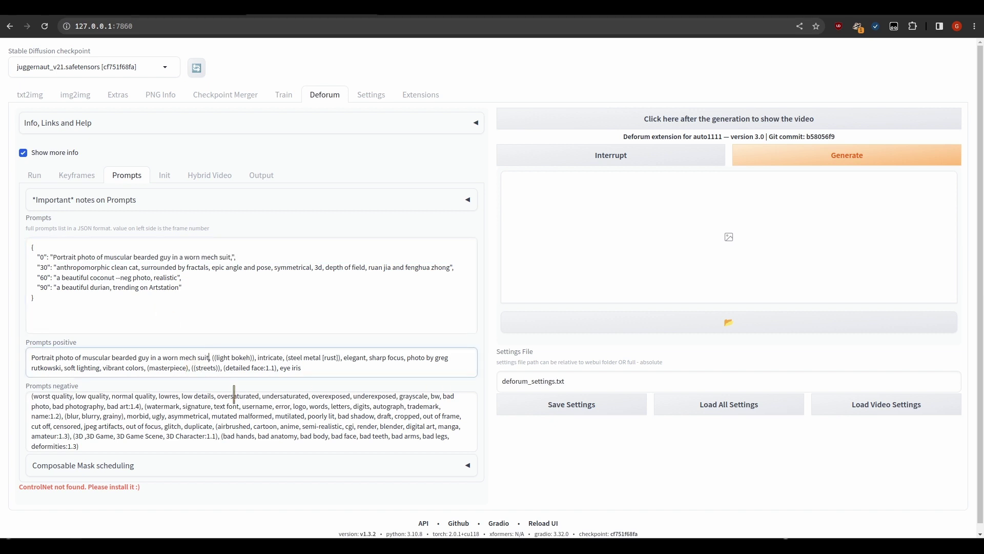
{"action": "key", "text": "ctrl+shift+Left"}
{"action": "key", "text": "ctrl+shift+Left"}
{"action": "key", "text": "ctrl+shift+Left"}
{"action": "key", "text": "ctrl+shift+Left"}
{"action": "key", "text": "ctrl+shift+Left"}
{"action": "key", "text": "ctrl+shift+Left"}
{"action": "key", "text": "ctrl+shift+Left"}
{"action": "key", "text": "ctrl+shift+Left"}
{"action": "key", "text": "ctrl+shift+Left"}
{"action": "key", "text": "ctrl+shift+Left"}
{"action": "key", "text": "ctrl+shift+Left"}
{"action": "key", "text": "ctrl+c"}
{"action": "key", "text": "BackSpace"}
{"action": "key", "text": "Delete"}
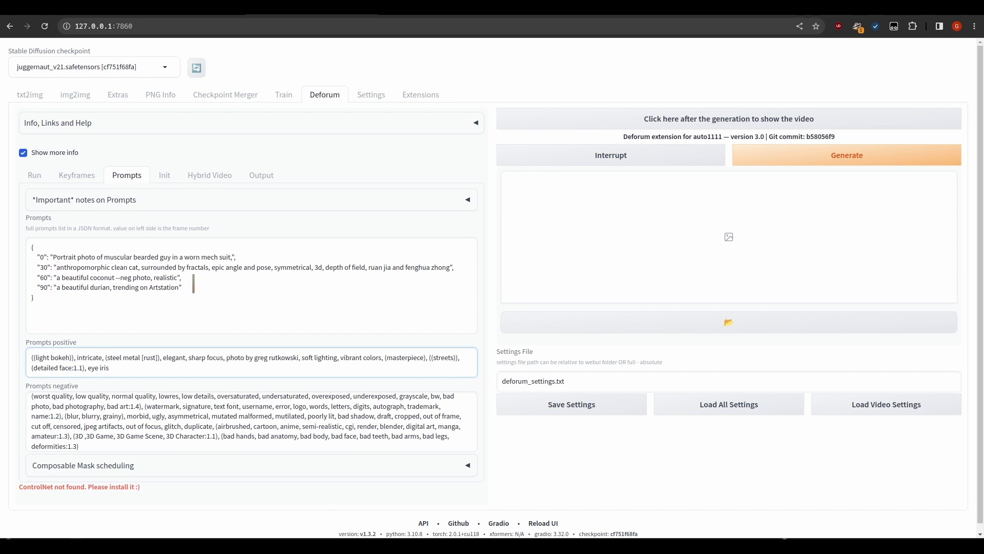
Step: Replace the frame 30 prompt with the copied phrase and remove "bearded" from it
{"action": "left_click", "coordinate": [57, 266]}
{"action": "left_click", "coordinate": [451, 267], "text": "shift"}
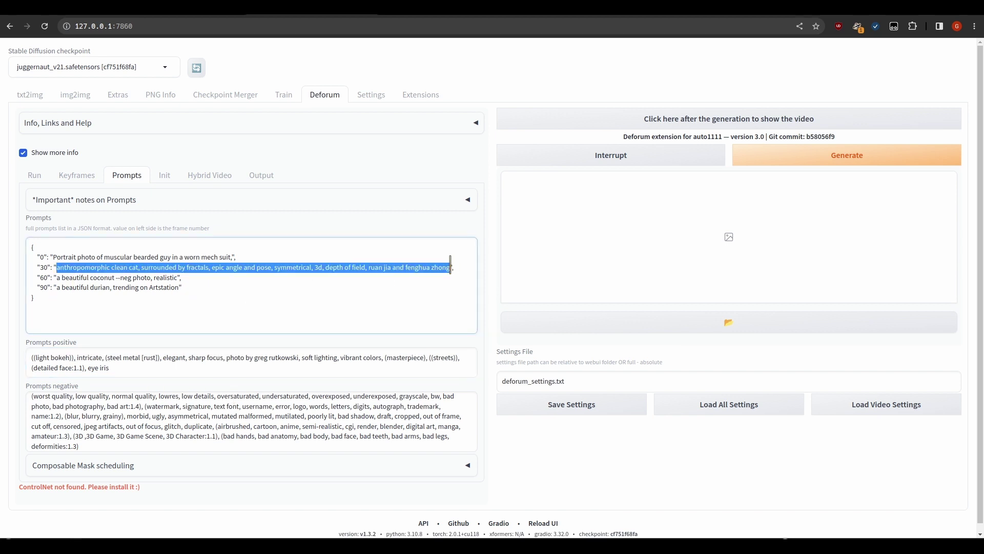
{"action": "key", "text": "ctrl+v"}
{"action": "double_click", "coordinate": [152, 267]}
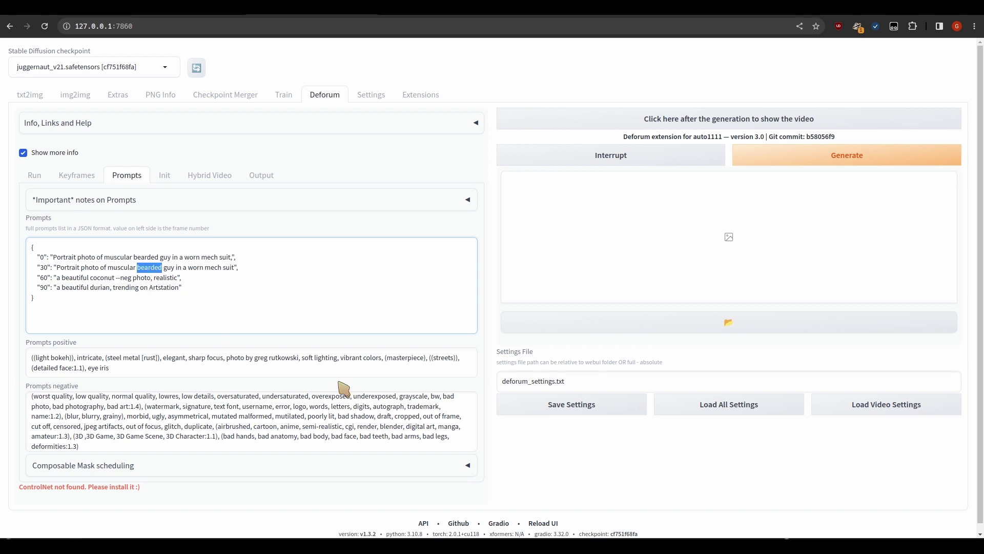
{"action": "key", "text": "BackSpace"}
Step: Replace the frame 60 prompt with the copied phrase, reduced to "Portrait photo of muscular guy in a suit"
{"action": "key", "text": "Down"}
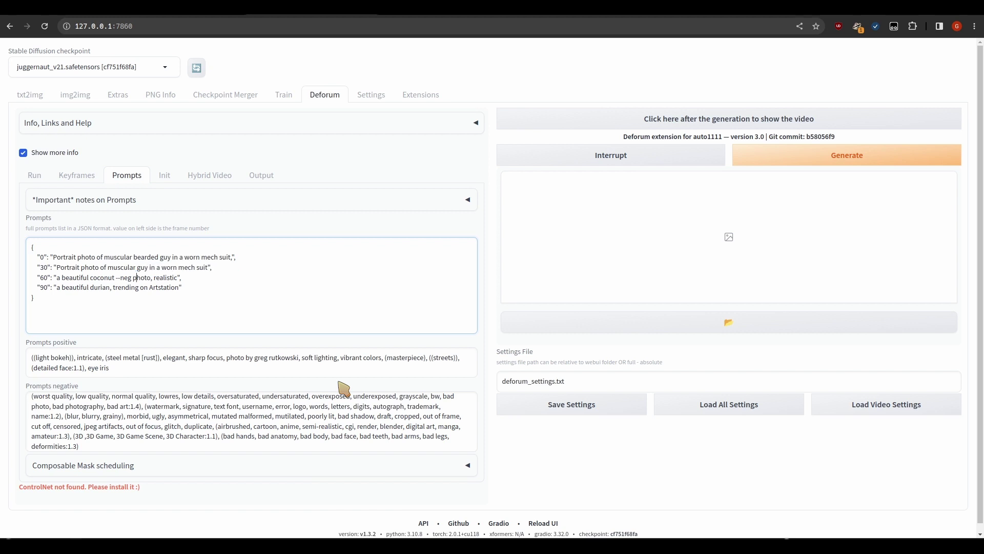
{"action": "key", "text": "ctrl+Right"}
{"action": "key", "text": "ctrl+Right"}
{"action": "key", "text": "ctrl+shift+Left"}
{"action": "key", "text": "ctrl+shift+Left"}
{"action": "key", "text": "ctrl+shift+Left"}
{"action": "key", "text": "ctrl+v"}
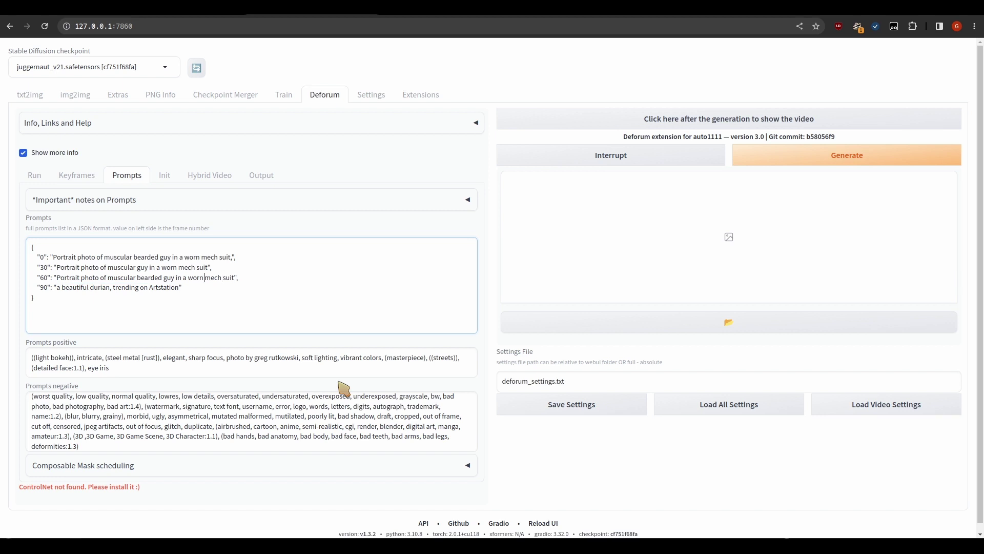
{"action": "key", "text": "ctrl+BackSpace"}
{"action": "key", "text": "ctrl+shift+Right"}
{"action": "key", "text": "ctrl+shift+Right"}
{"action": "key", "text": "ctrl+shift+Right"}
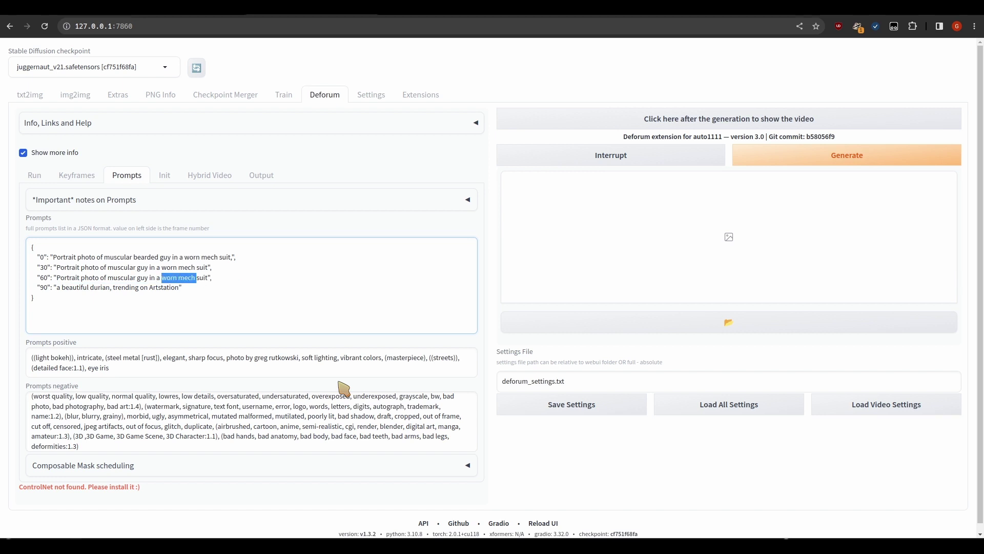
{"action": "key", "text": "BackSpace"}
Step: Replace the frame 90 prompt with "Portrait photo of muscular bearded guy in a worn mech suit"
{"action": "key", "text": "ctrl+shift+Left"}
{"action": "key", "text": "ctrl+shift+Left"}
{"action": "key", "text": "ctrl+shift+Left"}
{"action": "key", "text": "ctrl+shift+Left"}
{"action": "key", "text": "ctrl+shift+Left"}
{"action": "key", "text": "ctrl+v"}
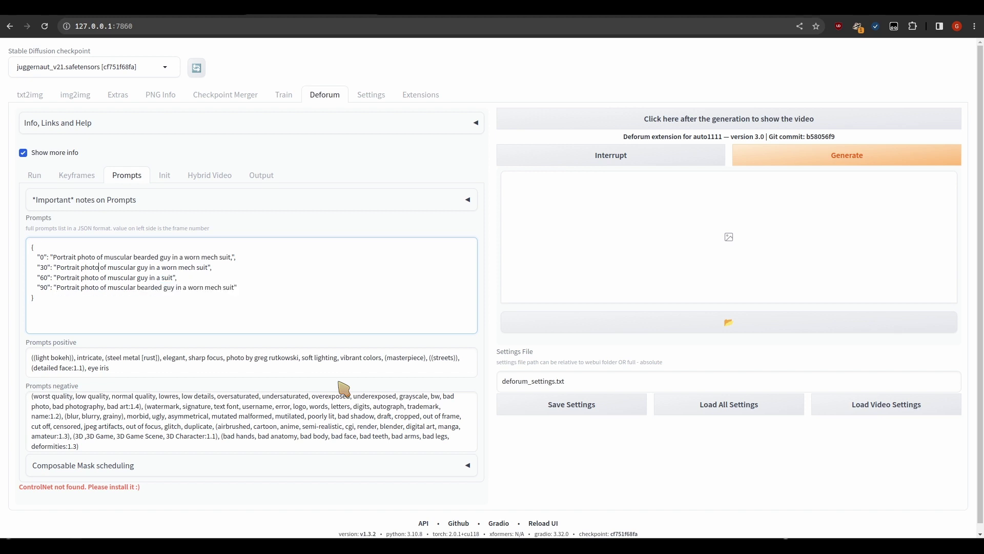
Step: Insert "shaved" before "guy" in the frame 30 and 60 prompts, and end the frame 60 prompt with ", in the street"
{"action": "type", "text": "shaved"}
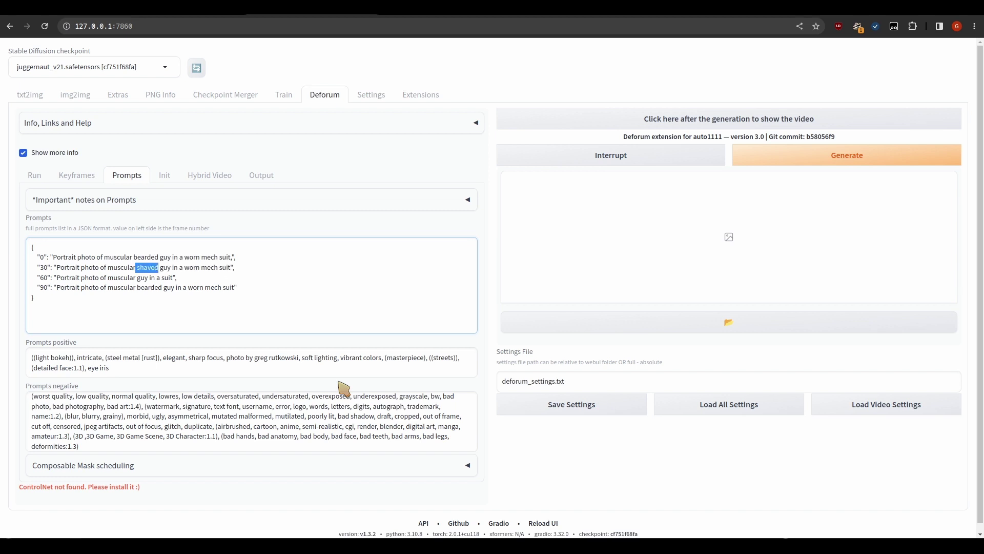
{"action": "key", "text": "Down"}
{"action": "type", "text": "shaved"}
{"action": "key", "text": "BackSpace"}
{"action": "key", "text": "Down"}
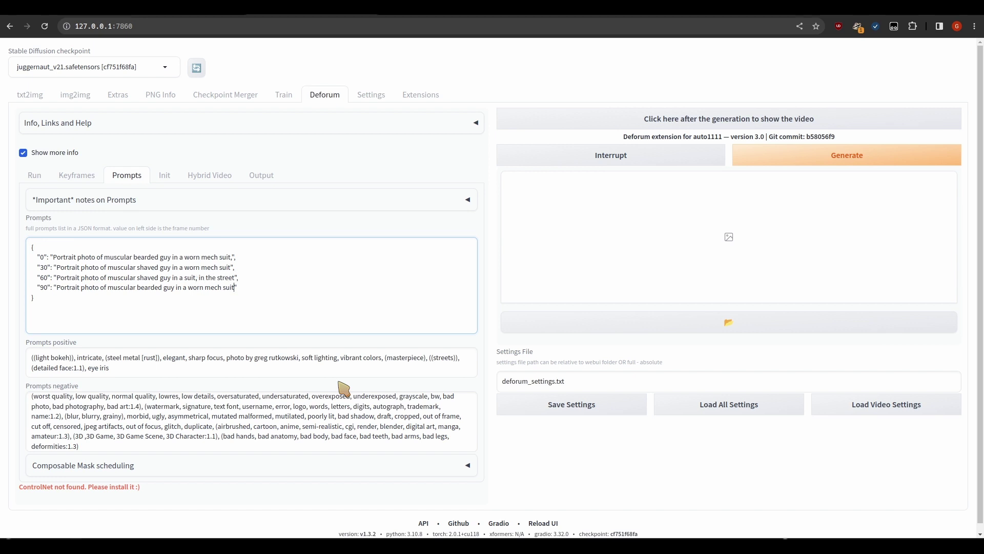
Step: Delete the frame 90 entry and the comma before it from the prompts list
{"action": "key", "text": "shift+Up"}
{"action": "key", "text": "BackSpace"}
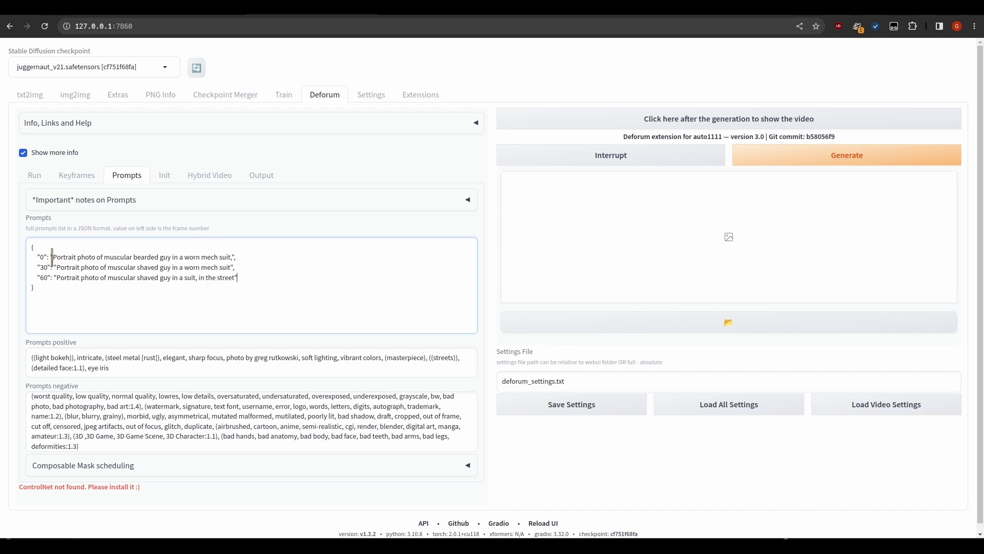
{"action": "key", "text": "ctrl+a"}
{"action": "left_click", "coordinate": [78, 303]}
Step: Set the keyframes' maximum frames to 90 and generate the animation
{"action": "scroll", "coordinate": [108, 340], "scroll_direction": "down", "scroll_amount": 1}
{"action": "left_click", "coordinate": [82, 168]}
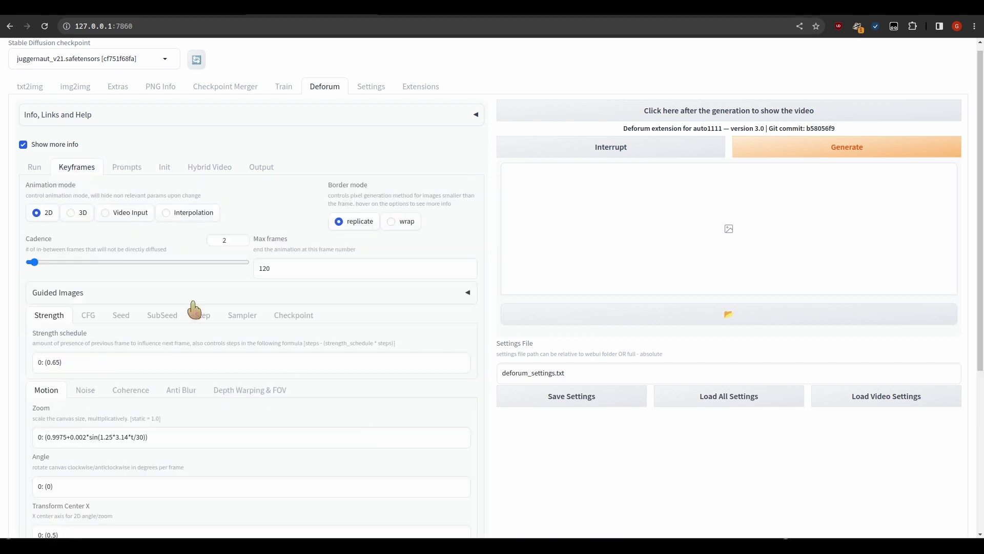
{"action": "scroll", "coordinate": [281, 391], "scroll_direction": "down", "scroll_amount": 2}
{"action": "scroll", "coordinate": [77, 426], "scroll_direction": "down", "scroll_amount": 2}
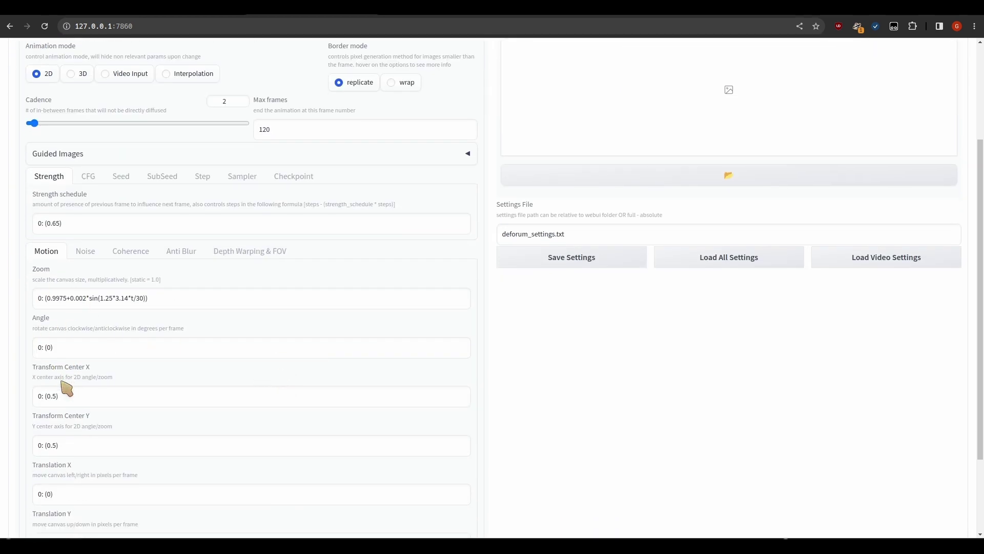
{"action": "scroll", "coordinate": [114, 408], "scroll_direction": "up", "scroll_amount": 3}
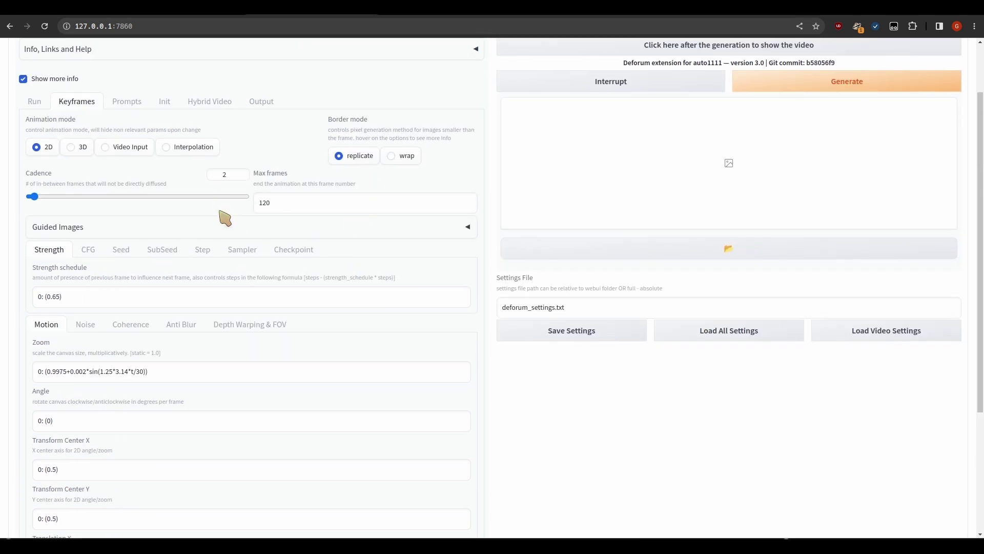
{"action": "scroll", "coordinate": [241, 207], "scroll_direction": "up", "scroll_amount": 2}
{"action": "left_click", "coordinate": [308, 276]}
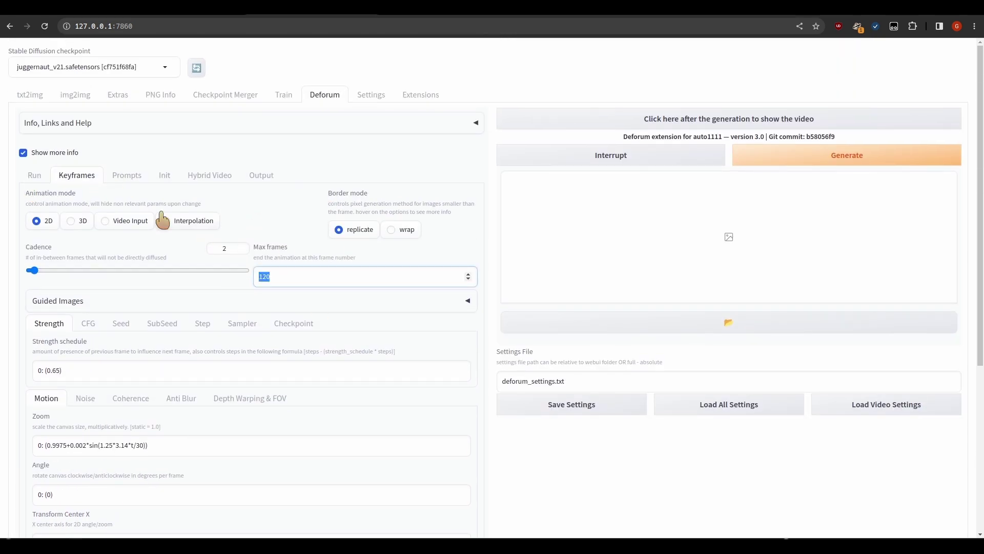
{"action": "left_click", "coordinate": [128, 176]}
{"action": "left_click", "coordinate": [76, 175]}
{"action": "double_click", "coordinate": [264, 275]}
{"action": "left_click", "coordinate": [857, 156]}
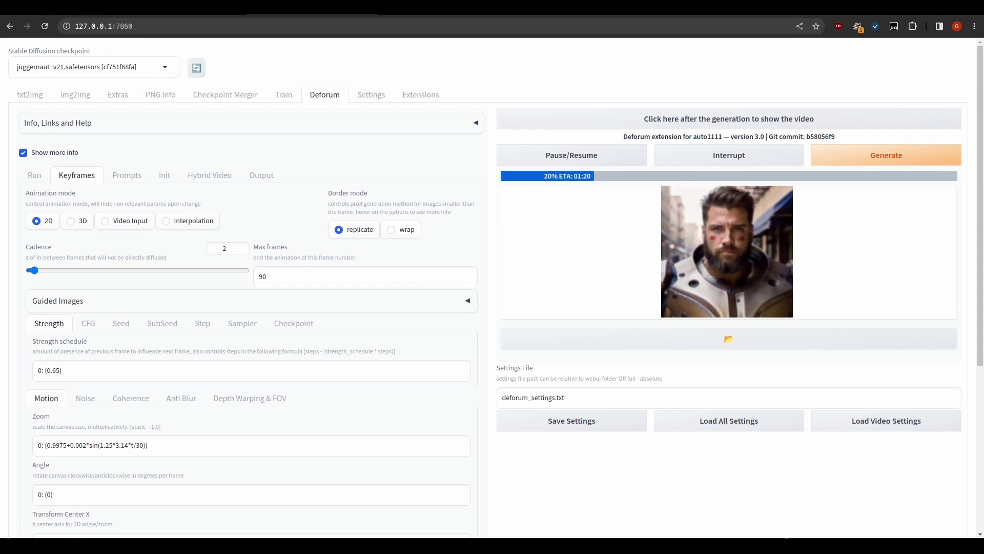
Step: Check the generation progress in the notebook terminal and the resource usage in the job monitoring dashboard
{"action": "key", "text": "ctrl+Tab"}
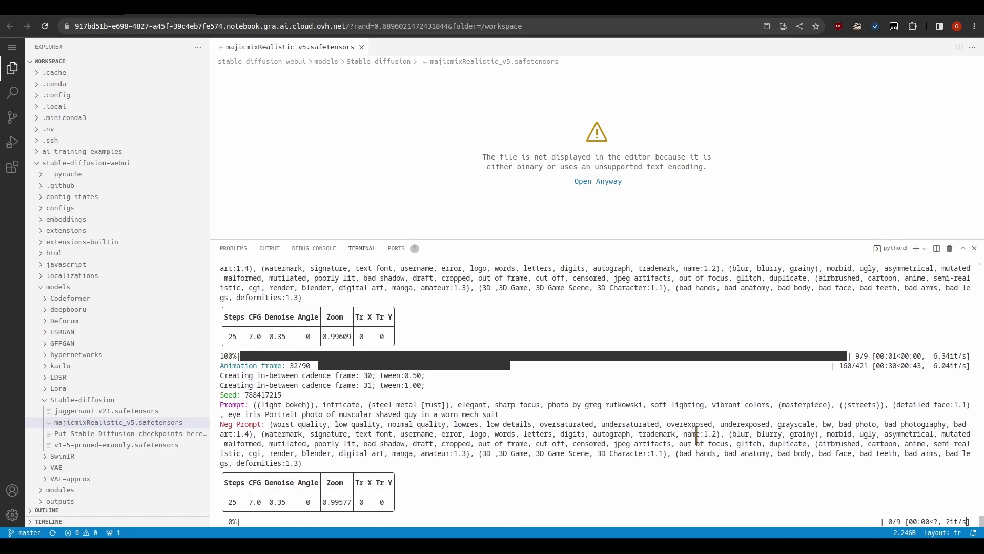
{"action": "key", "text": "ctrl+Tab"}
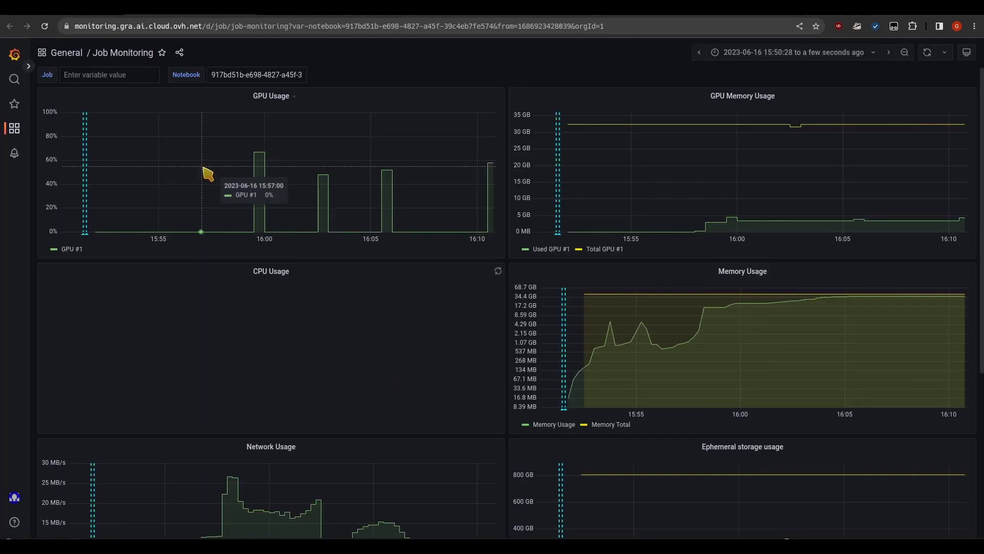
{"action": "scroll", "coordinate": [424, 400], "scroll_direction": "down", "scroll_amount": 5}
{"action": "scroll", "coordinate": [423, 400], "scroll_direction": "up", "scroll_amount": 5}
{"action": "key", "text": "ctrl+Tab"}
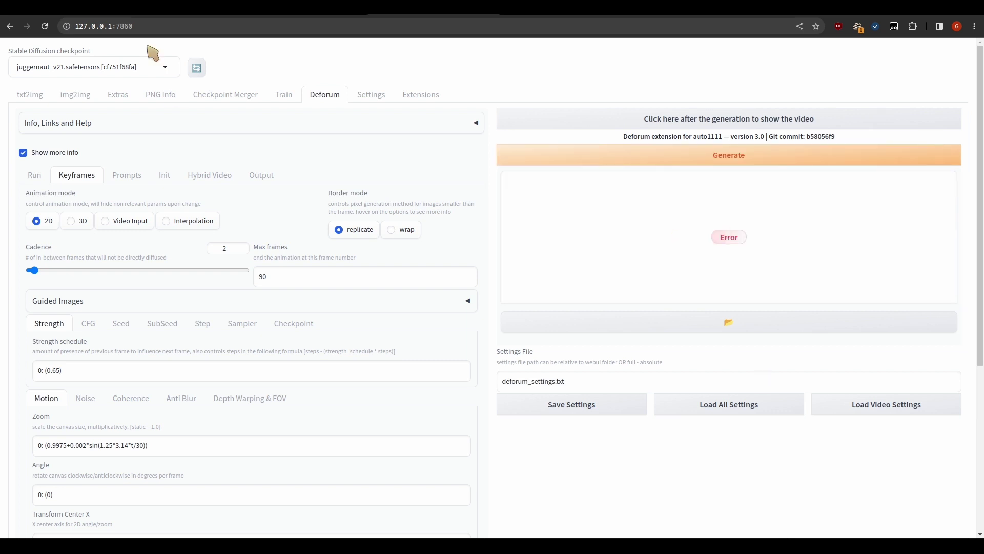
Step: Switch to the notebook terminal and examine its output for the generation error
{"action": "key", "text": "ctrl+Tab"}
{"action": "scroll", "coordinate": [719, 517], "scroll_direction": "up", "scroll_amount": 3}
{"action": "scroll", "coordinate": [719, 516], "scroll_direction": "down", "scroll_amount": 3}
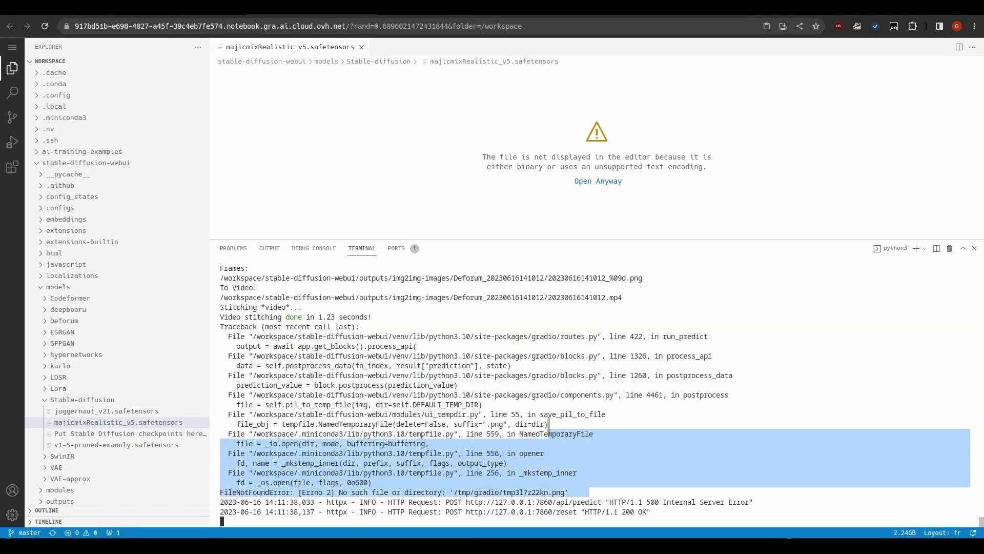
Step: Show the generated video in Deforum, play its beginning and pause it
{"action": "key", "text": "ctrl+Tab"}
{"action": "left_click", "coordinate": [694, 120]}
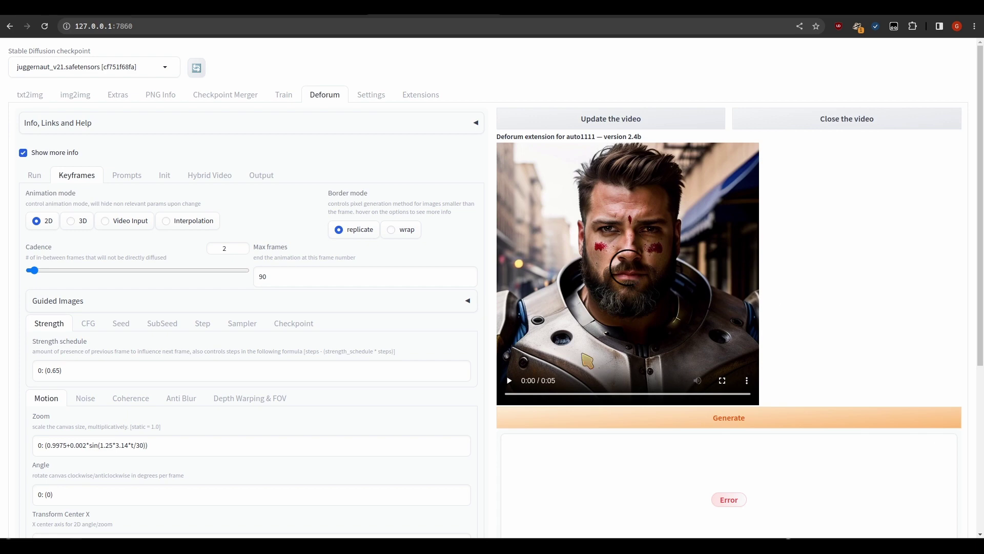
{"action": "left_click", "coordinate": [508, 381]}
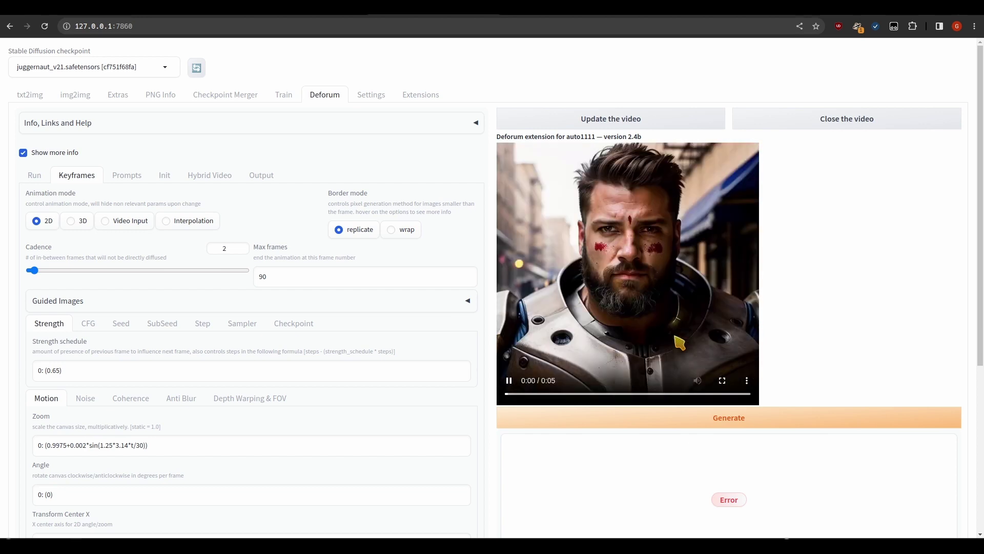
{"action": "left_click", "coordinate": [509, 380]}
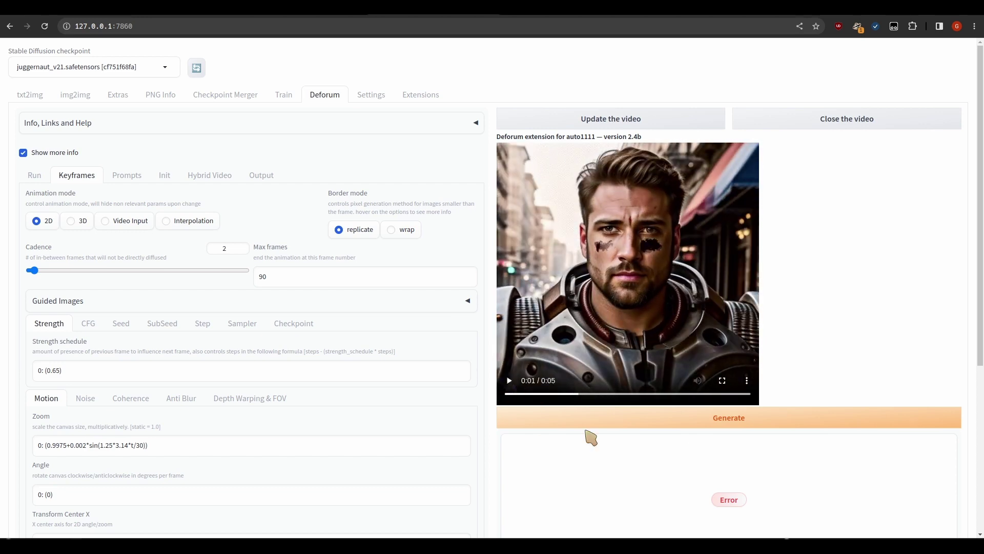
Step: In Deforum's prompts list, change the second and third prompts' frame numbers to 45 and 90
{"action": "left_click", "coordinate": [126, 177]}
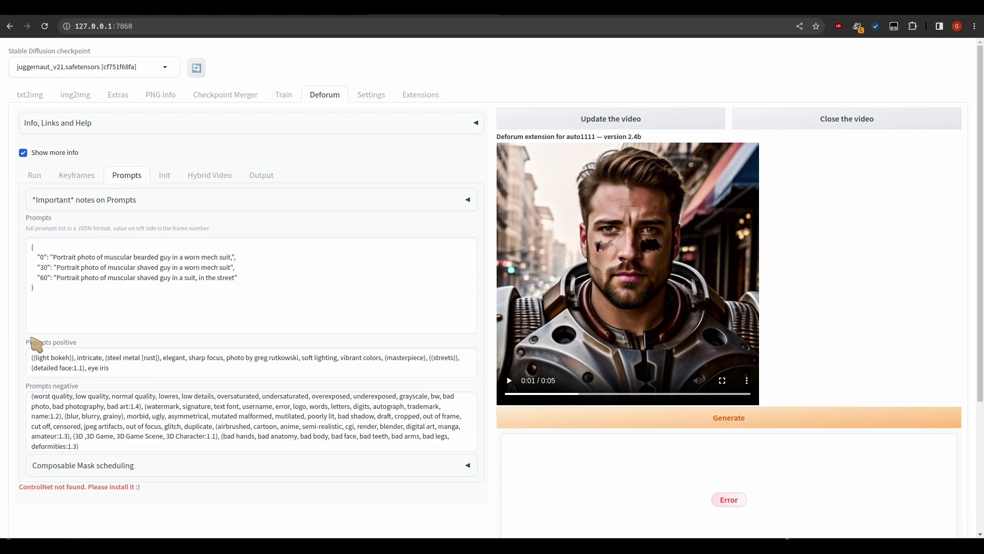
{"action": "left_click", "coordinate": [40, 267]}
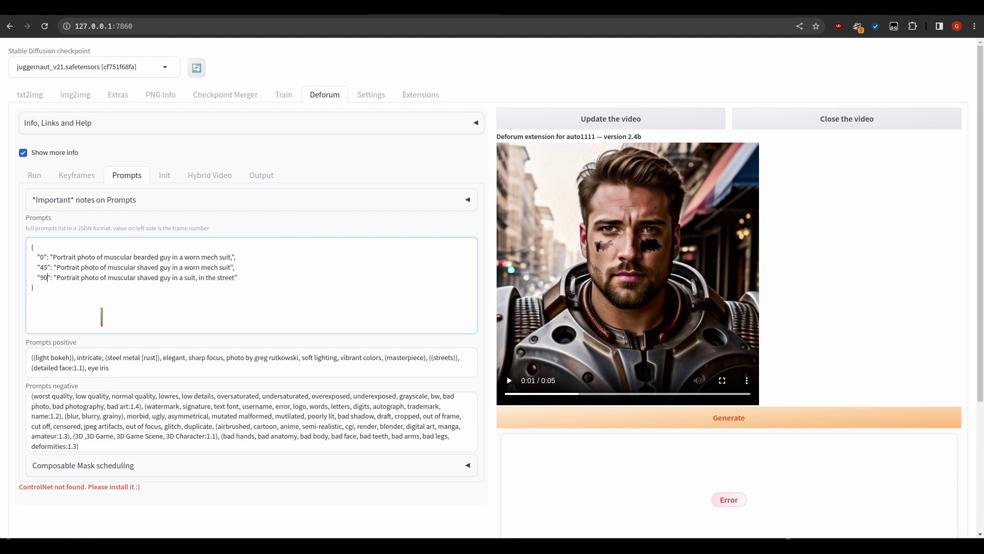
Step: Set the keyframe strength schedule to 0: (0.65),45: (0.55),0: (0.65) and generate the animation again
{"action": "left_click", "coordinate": [76, 171]}
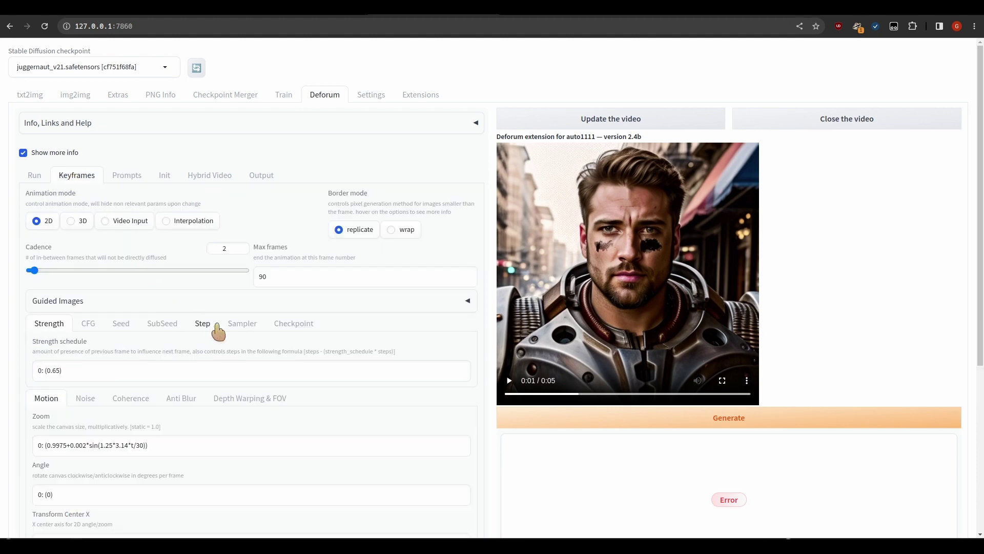
{"action": "scroll", "coordinate": [210, 343], "scroll_direction": "down", "scroll_amount": 5}
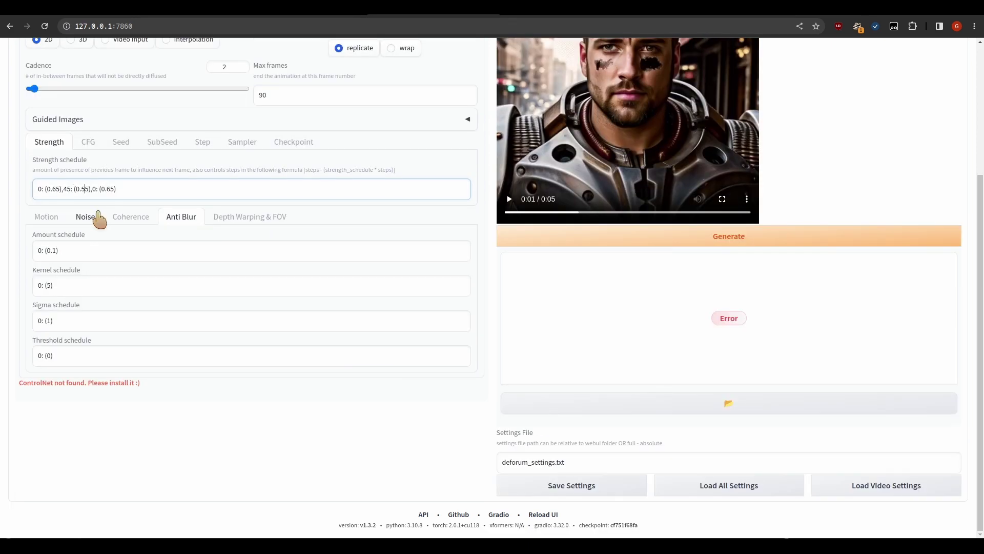
{"action": "scroll", "coordinate": [434, 383], "scroll_direction": "up", "scroll_amount": 3}
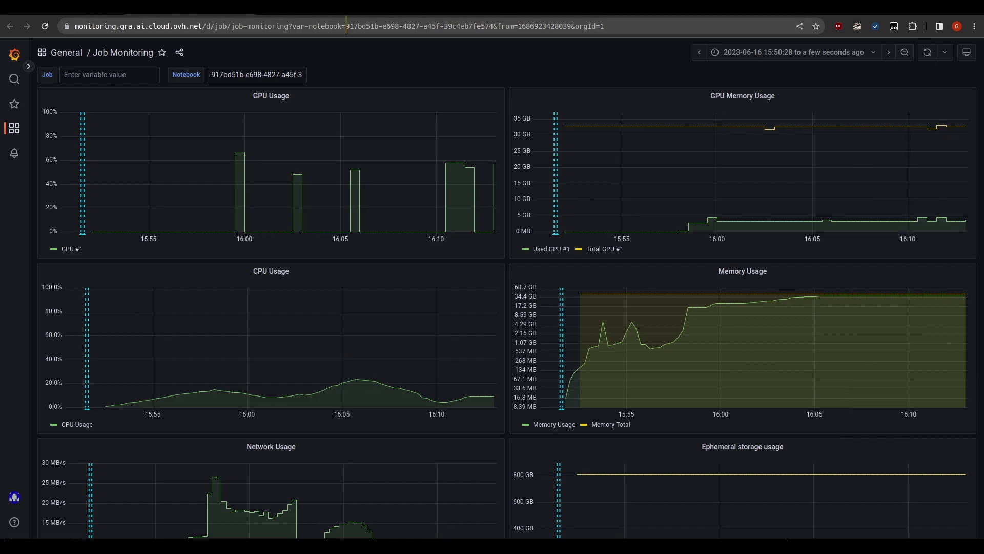
{"action": "left_click", "coordinate": [439, 13]}
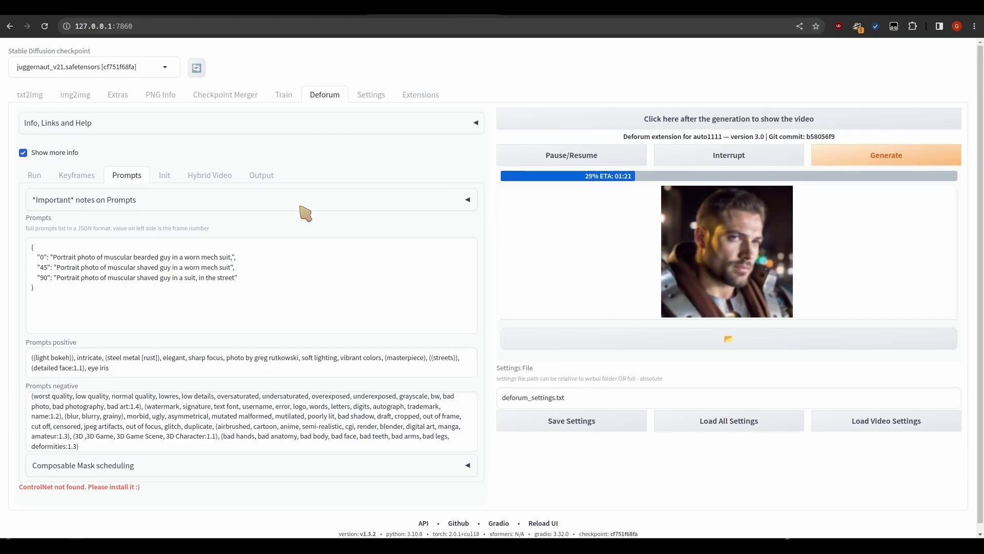
Step: In Deforum's keyframes, set max frames to 120 and the strength schedule to 0: (0.65),45: (0.55),90: (0.55)
{"action": "left_click", "coordinate": [77, 175]}
{"action": "left_click", "coordinate": [268, 276]}
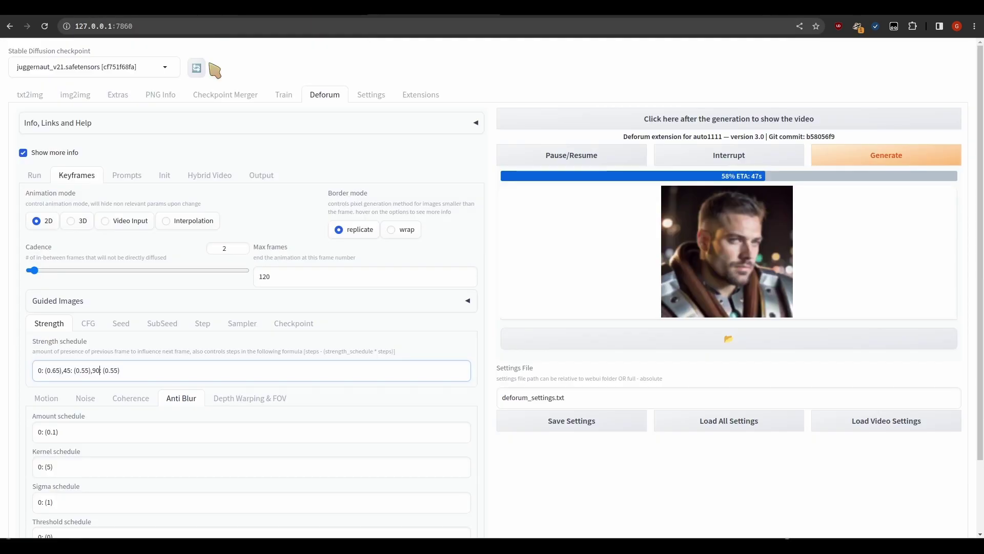
Step: In Deforum's run settings, choose DPM++ 2M Karras as the sampler
{"action": "left_click", "coordinate": [126, 175]}
{"action": "left_click", "coordinate": [34, 175]}
{"action": "left_click", "coordinate": [131, 208]}
{"action": "left_click", "coordinate": [56, 398]}
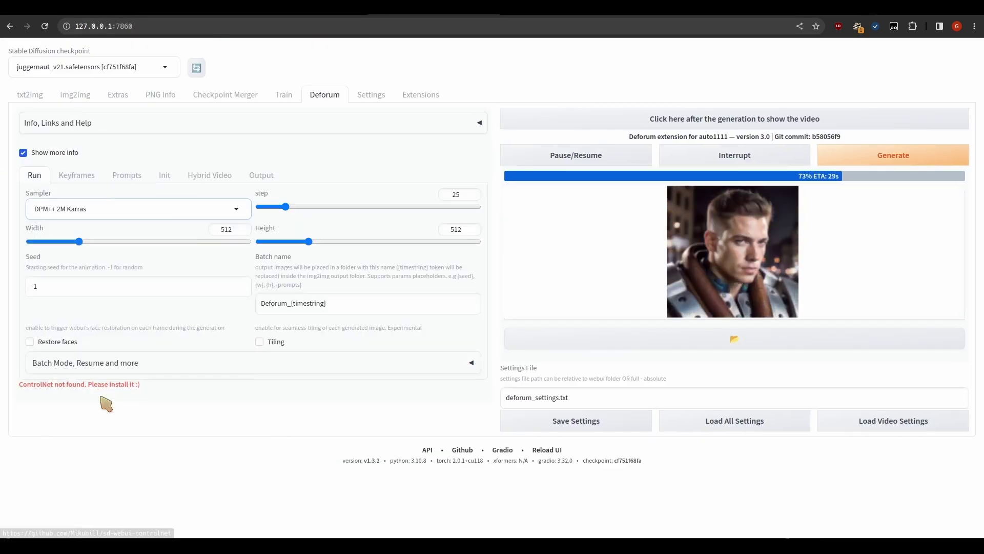
Step: In the keyframes' motion settings, set the zoom schedule to 0: (0.9965+0.002*sin(1.25*3.14*t/30))
{"action": "left_click", "coordinate": [77, 175]}
{"action": "scroll", "coordinate": [40, 323], "scroll_direction": "down", "scroll_amount": 2}
{"action": "left_click", "coordinate": [41, 314]}
{"action": "scroll", "coordinate": [132, 286], "scroll_direction": "down", "scroll_amount": 3}
{"action": "scroll", "coordinate": [314, 408], "scroll_direction": "up", "scroll_amount": 4}
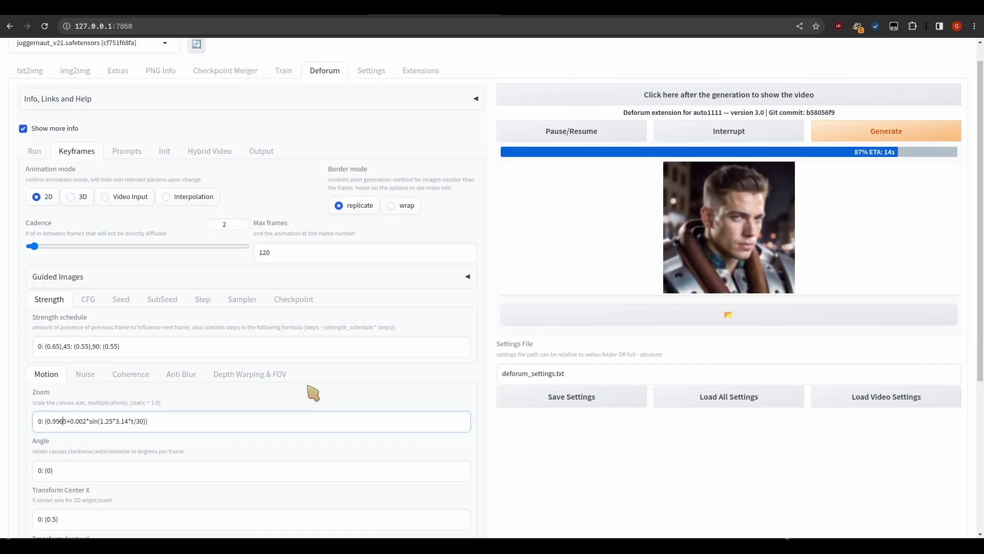
Step: Switch to the notebook terminal to examine the generation output and return to Deforum in the web UI
{"action": "left_click", "coordinate": [237, 10]}
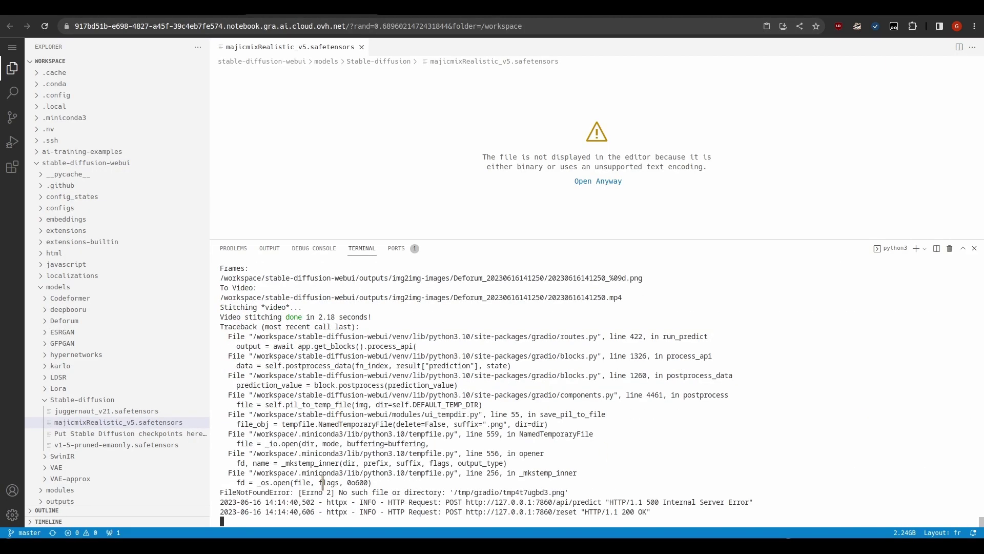
{"action": "key", "text": "ctrl+Tab"}
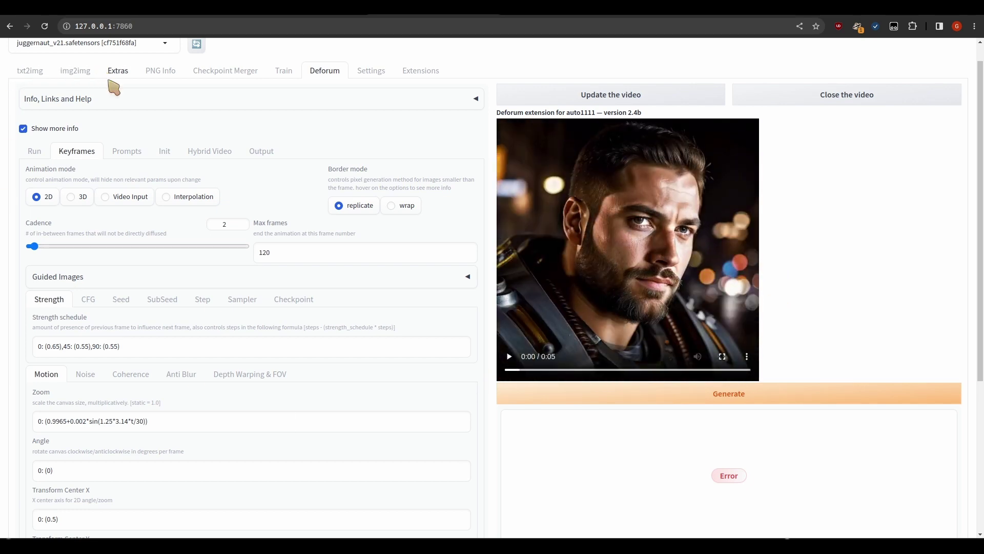
{"action": "left_click", "coordinate": [74, 74]}
{"action": "left_click", "coordinate": [327, 73]}
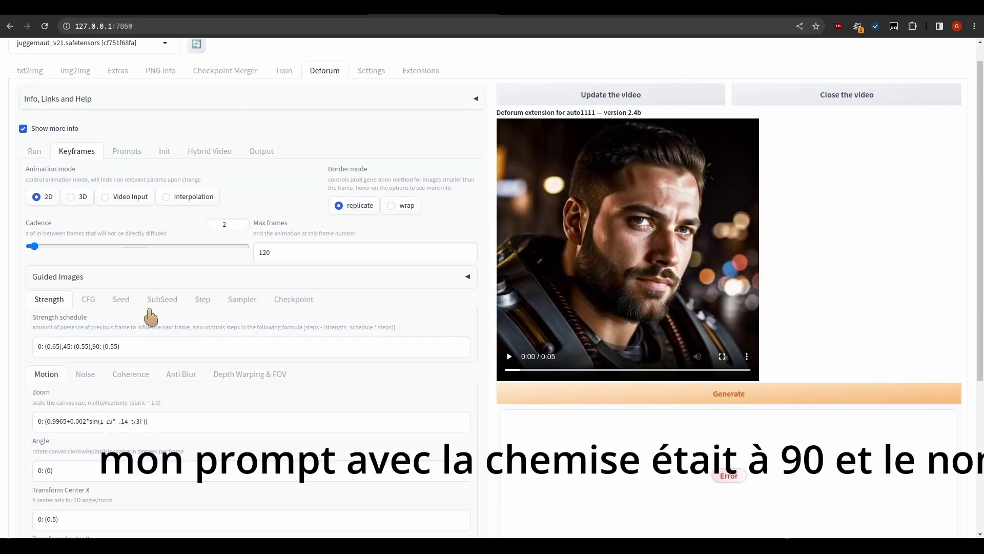
Step: In Deforum's keyframes, set max frames to 150 and the strength schedule to 0: (0.65),45: (0.65),90: (0.60)
{"action": "left_click", "coordinate": [295, 253]}
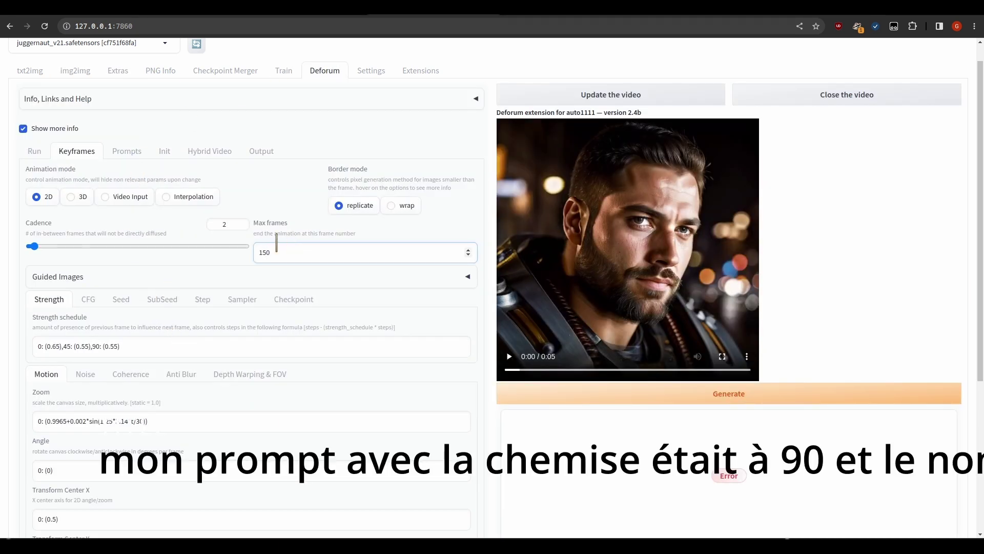
{"action": "left_click", "coordinate": [123, 152]}
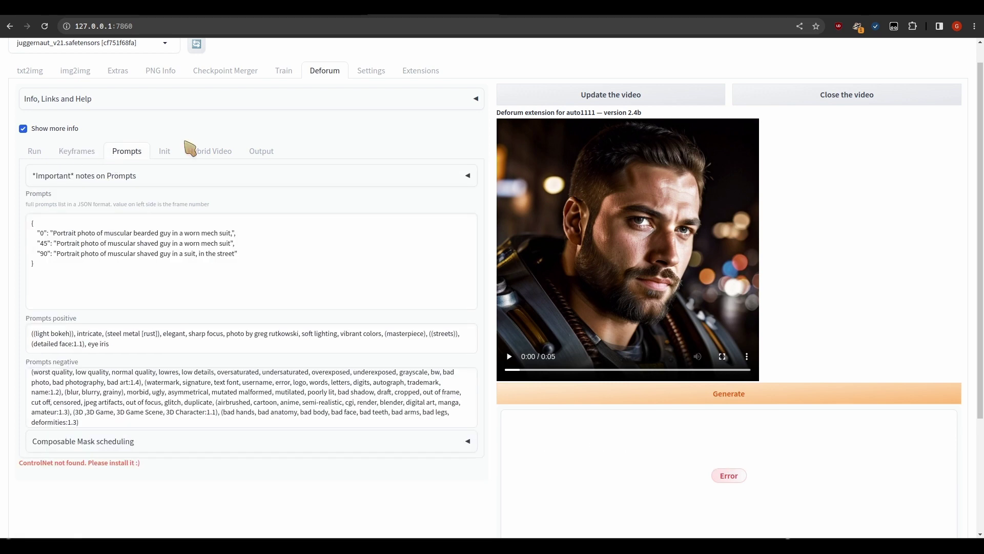
{"action": "left_click", "coordinate": [77, 151]}
{"action": "left_click", "coordinate": [65, 346]}
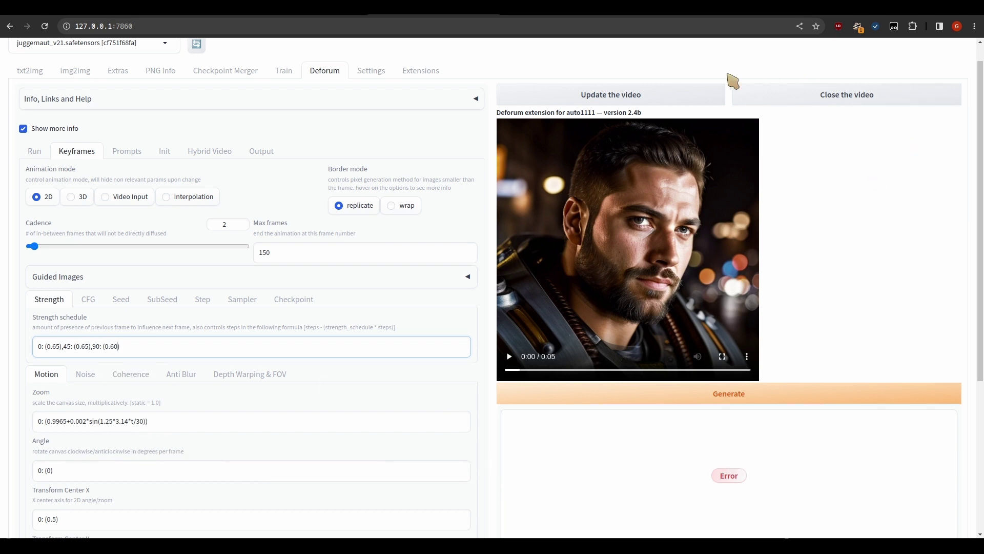
Step: Close the displayed video and generate the animation again with the new settings
{"action": "left_click", "coordinate": [807, 102]}
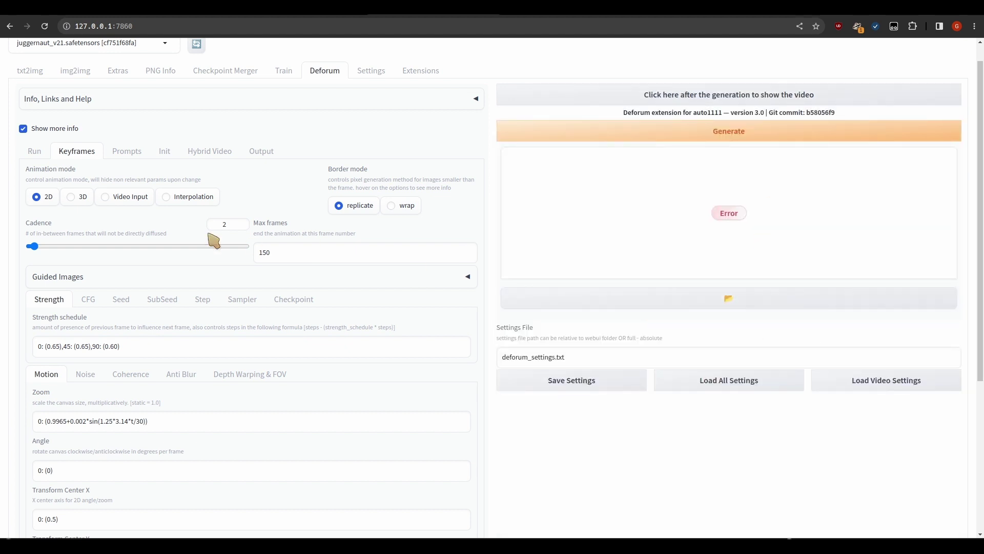
{"action": "left_click", "coordinate": [649, 136]}
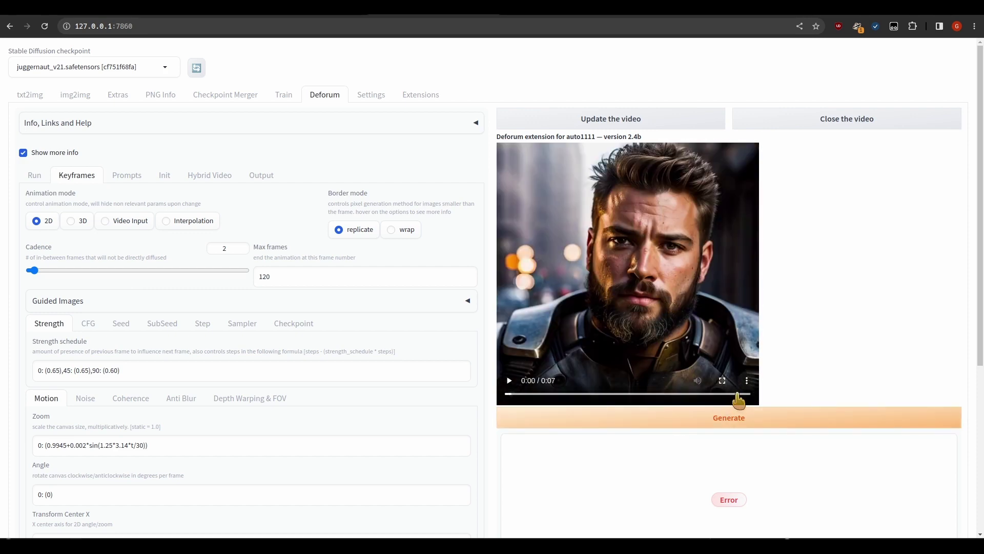
Step: Skip through the last part of the generated video up to its final frame
{"action": "left_click", "coordinate": [746, 379]}
{"action": "left_click", "coordinate": [705, 393]}
{"action": "left_click", "coordinate": [731, 394]}
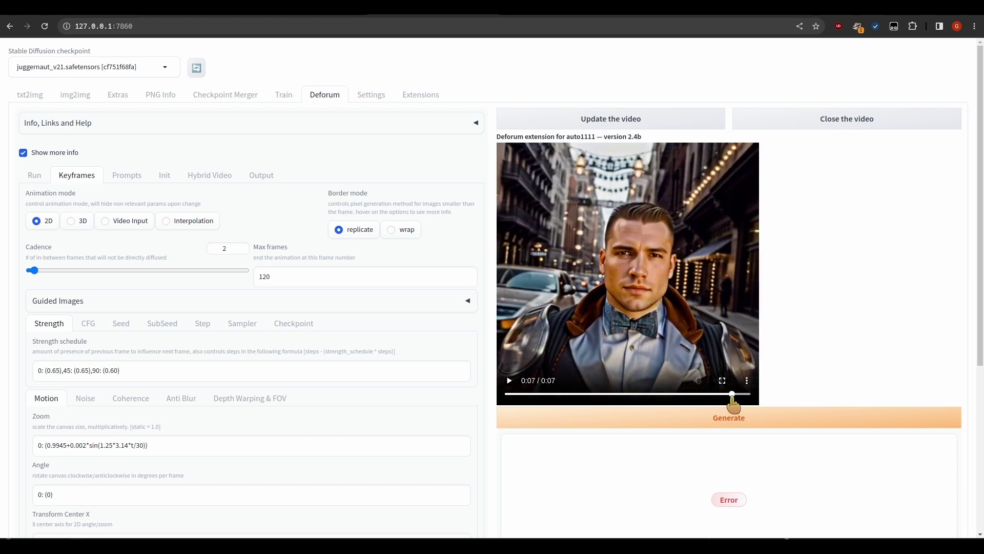
{"action": "left_click", "coordinate": [749, 394]}
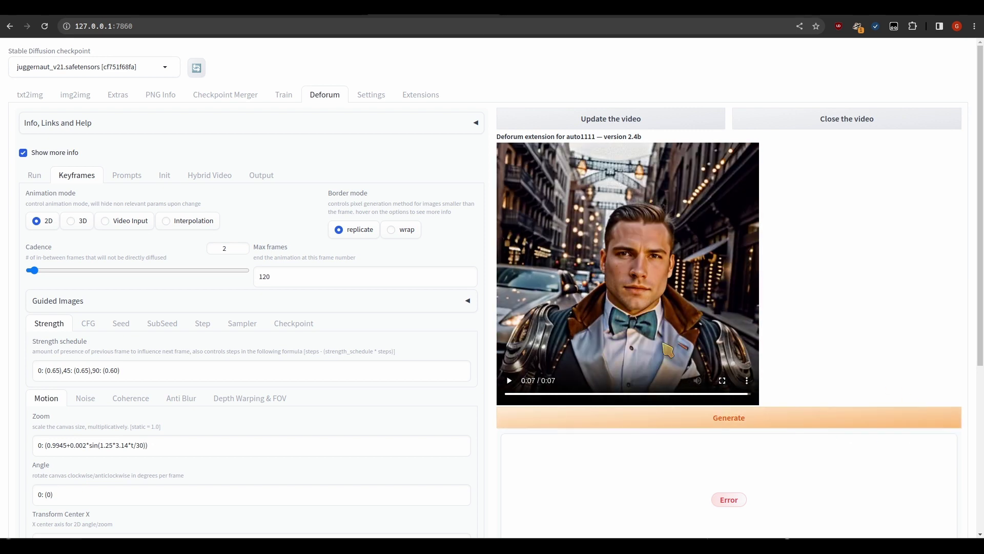
Step: Show Deforum's prompts list and select the word "tie" in the frame 90 prompt
{"action": "left_click", "coordinate": [122, 179]}
{"action": "double_click", "coordinate": [220, 279]}
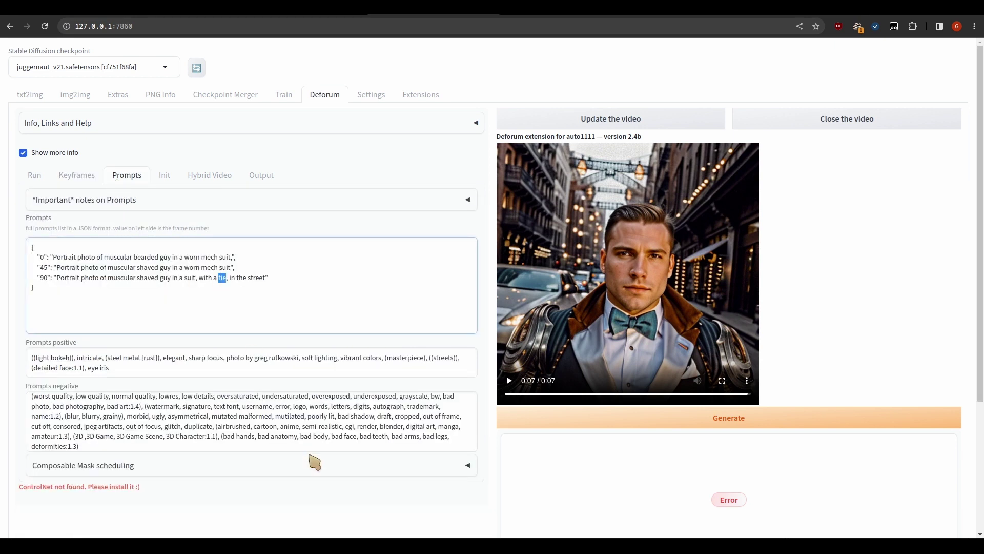